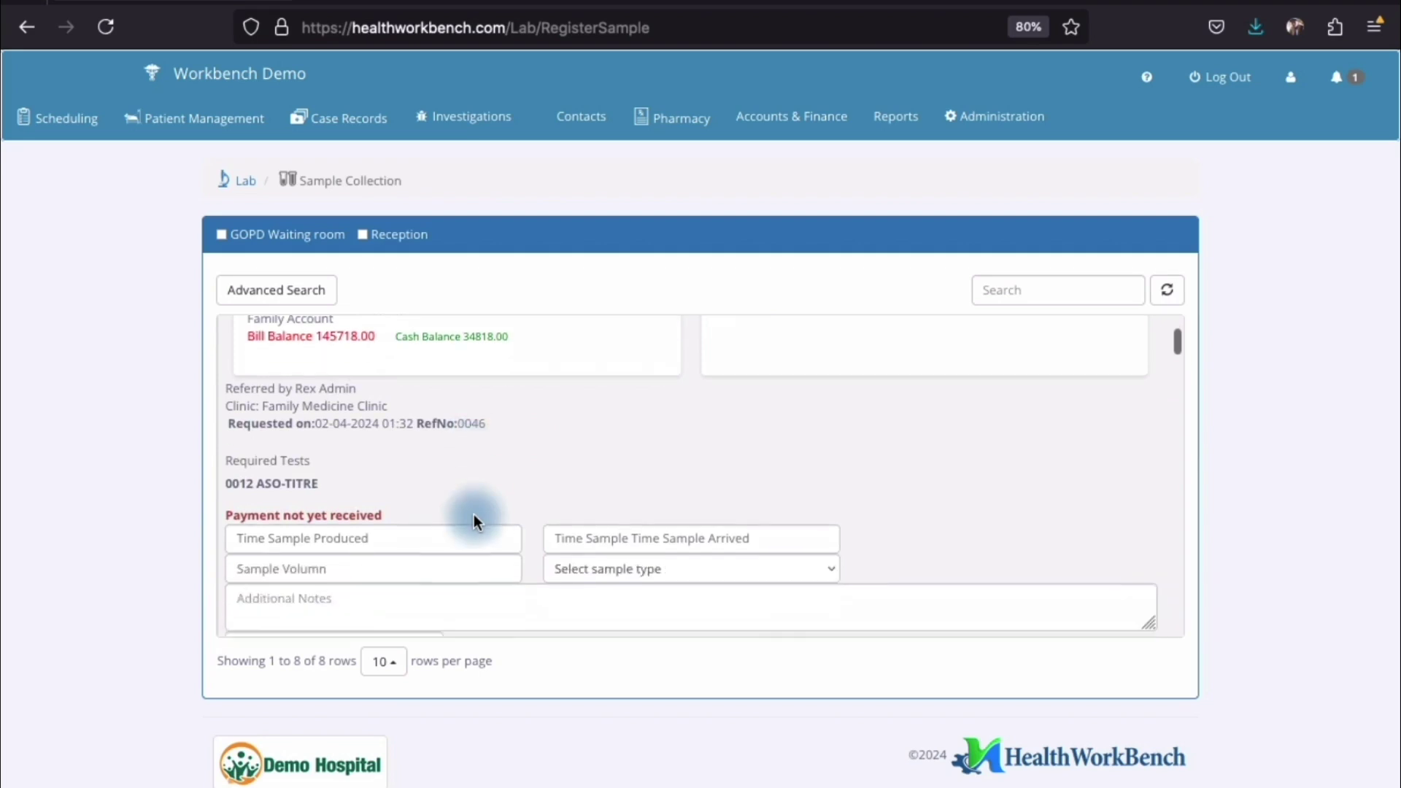
# Step: Set the sample condition to blood and the sample type to Blood for the 0012 ASO-TITRE request
pyautogui.scroll(1, 474, 518)
pyautogui.scroll(-1, 474, 517)
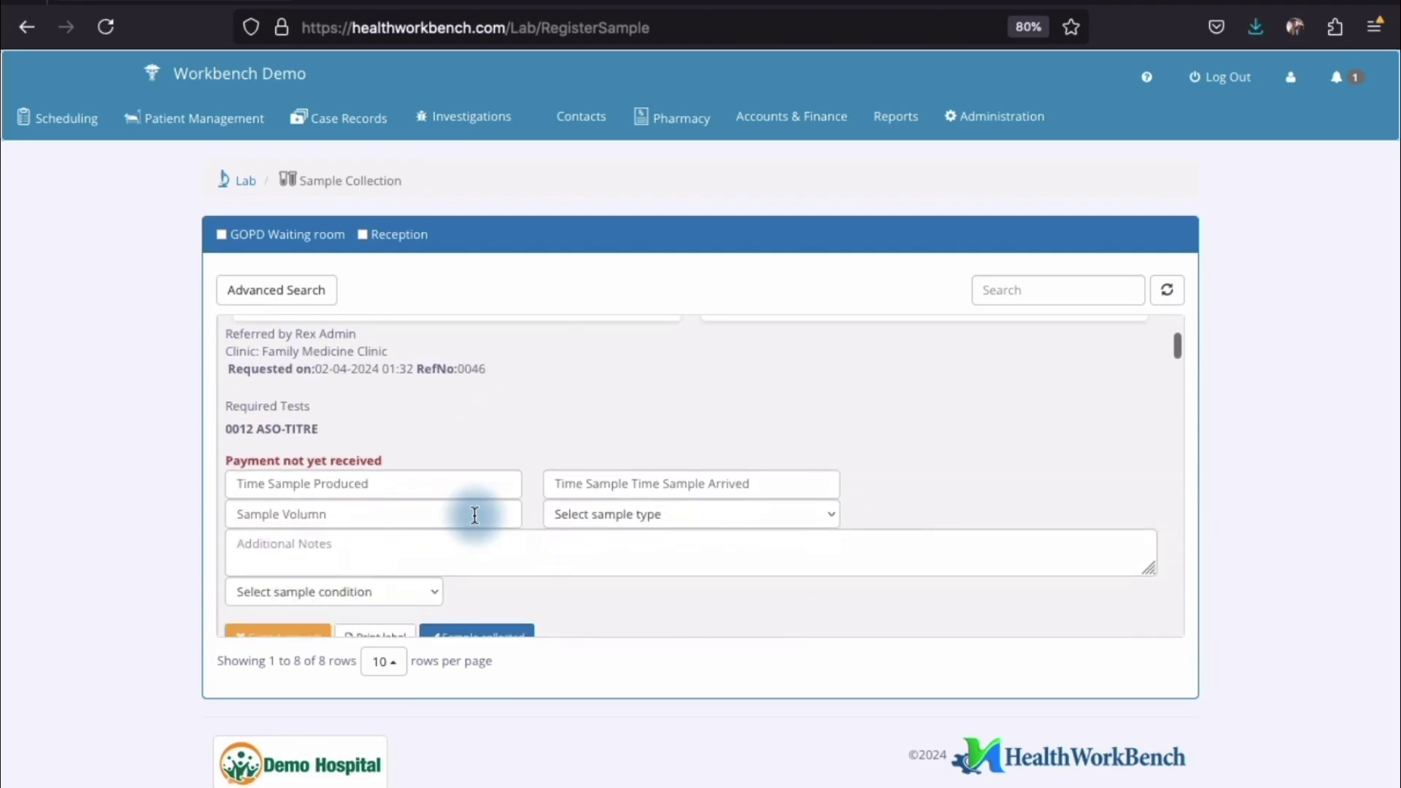
pyautogui.scroll(-1, 469, 515)
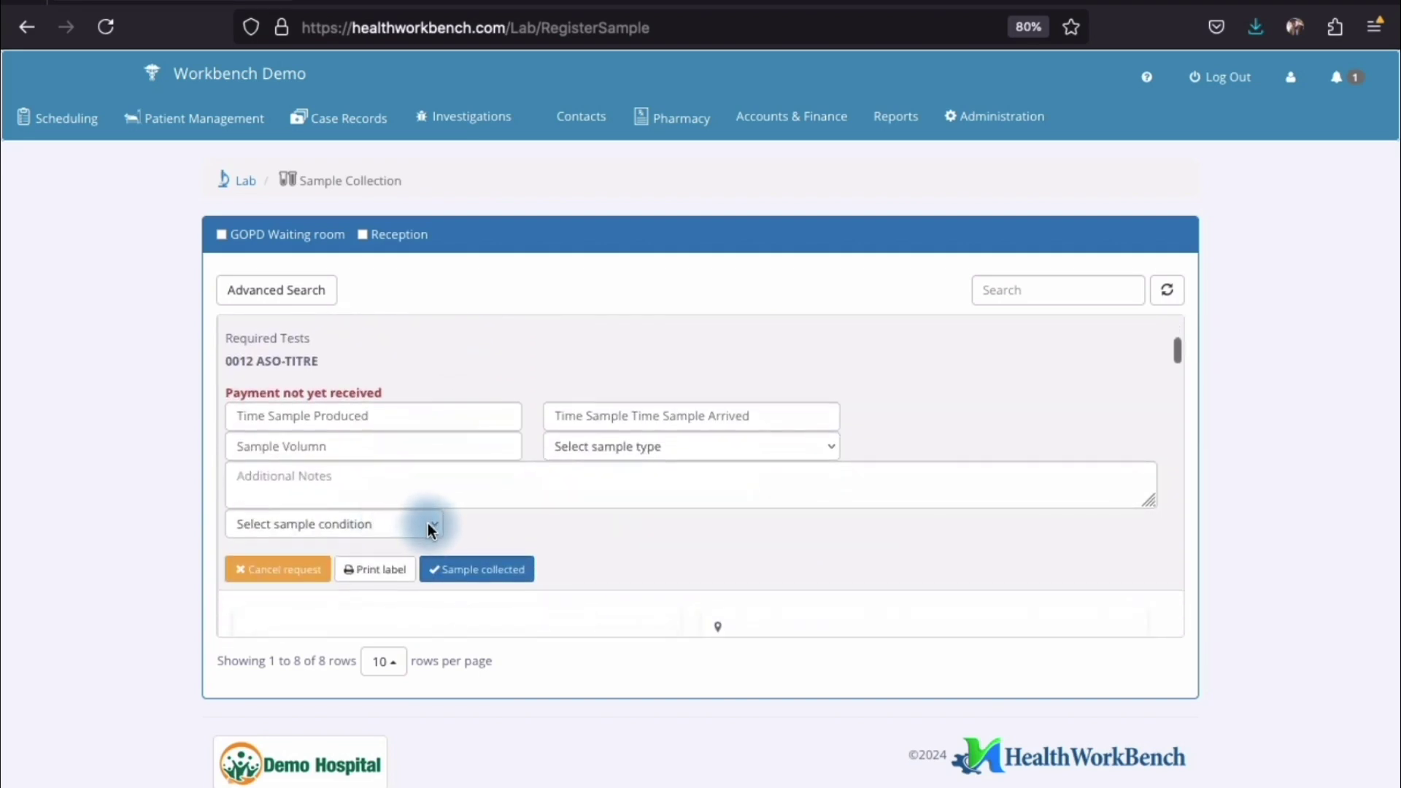
pyautogui.click(427, 524)
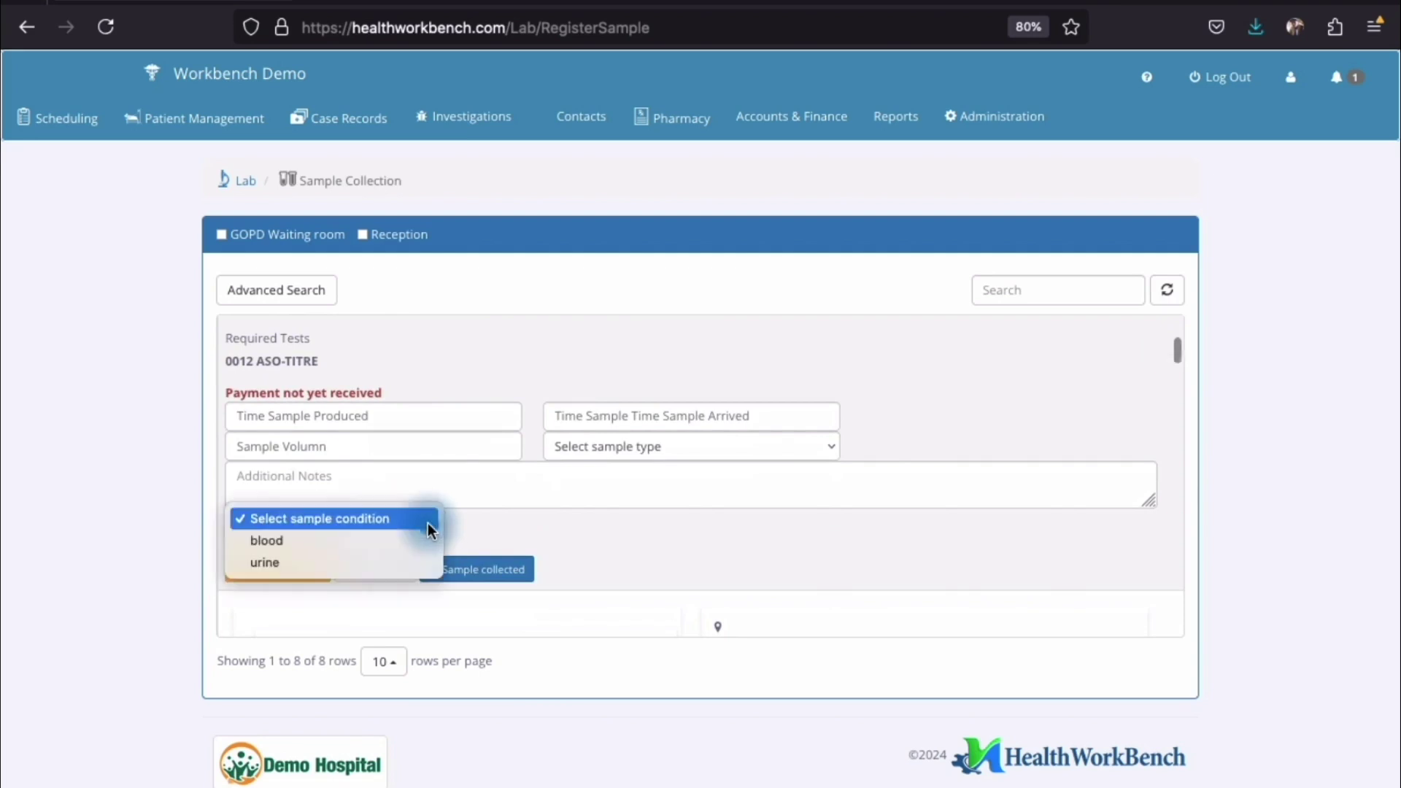
pyautogui.click(394, 540)
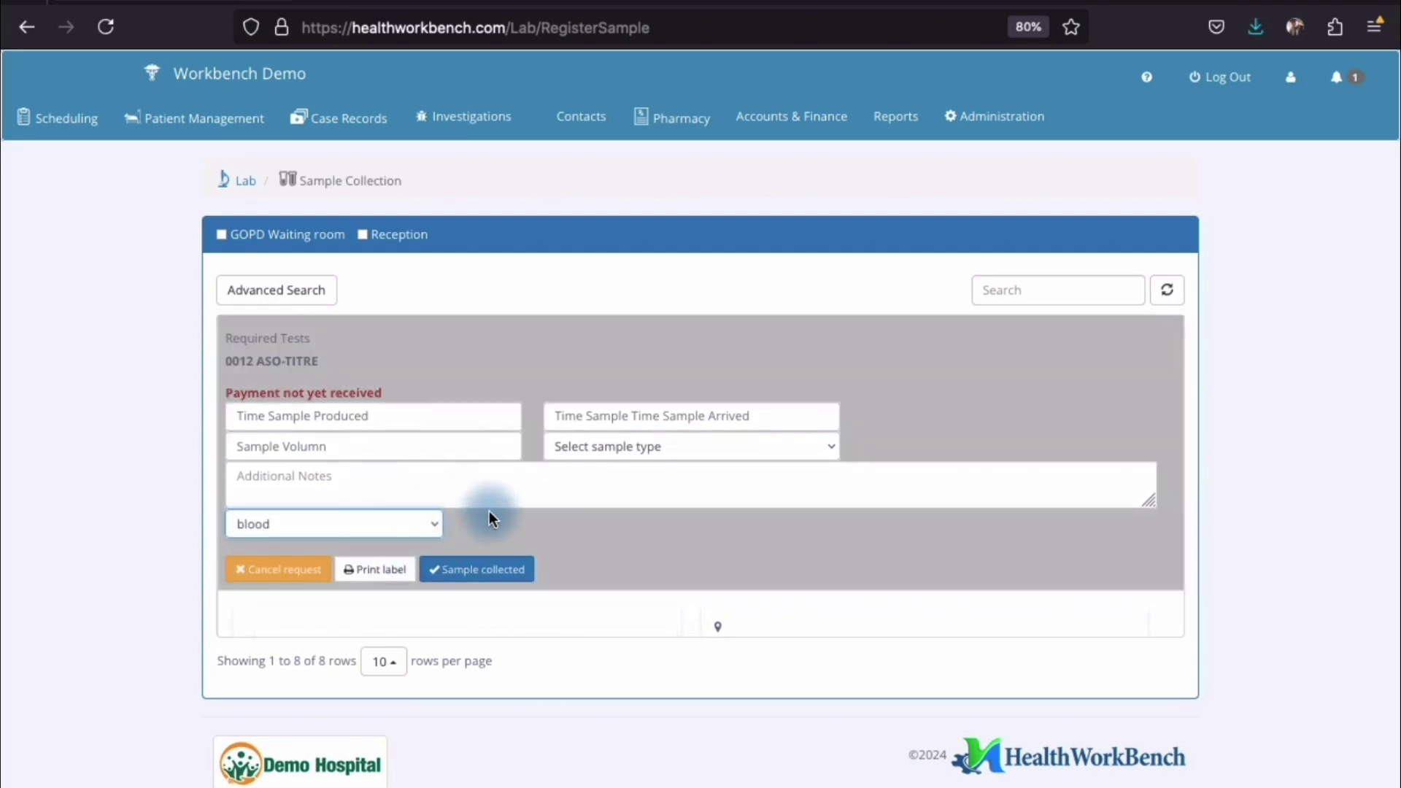
pyautogui.click(412, 446)
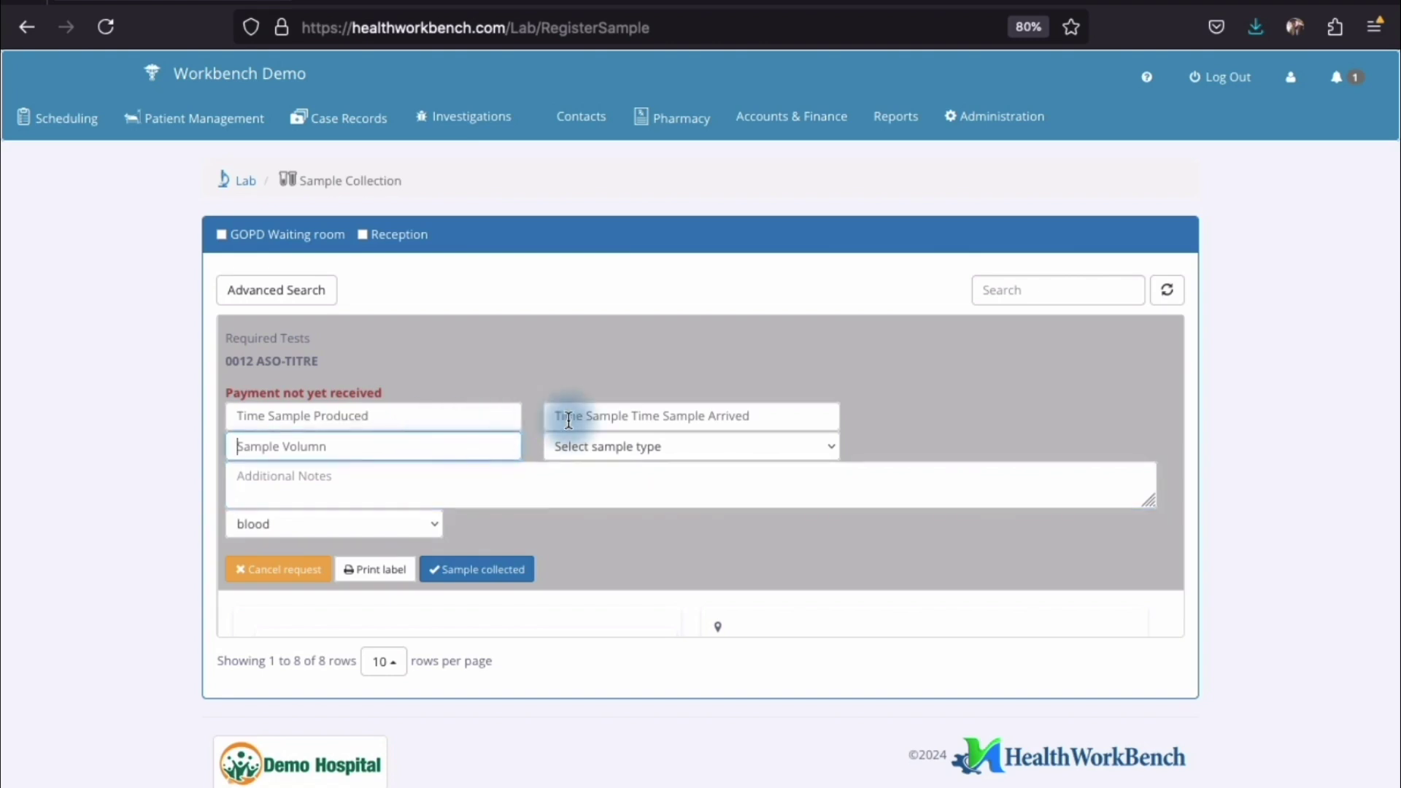
pyautogui.click(649, 446)
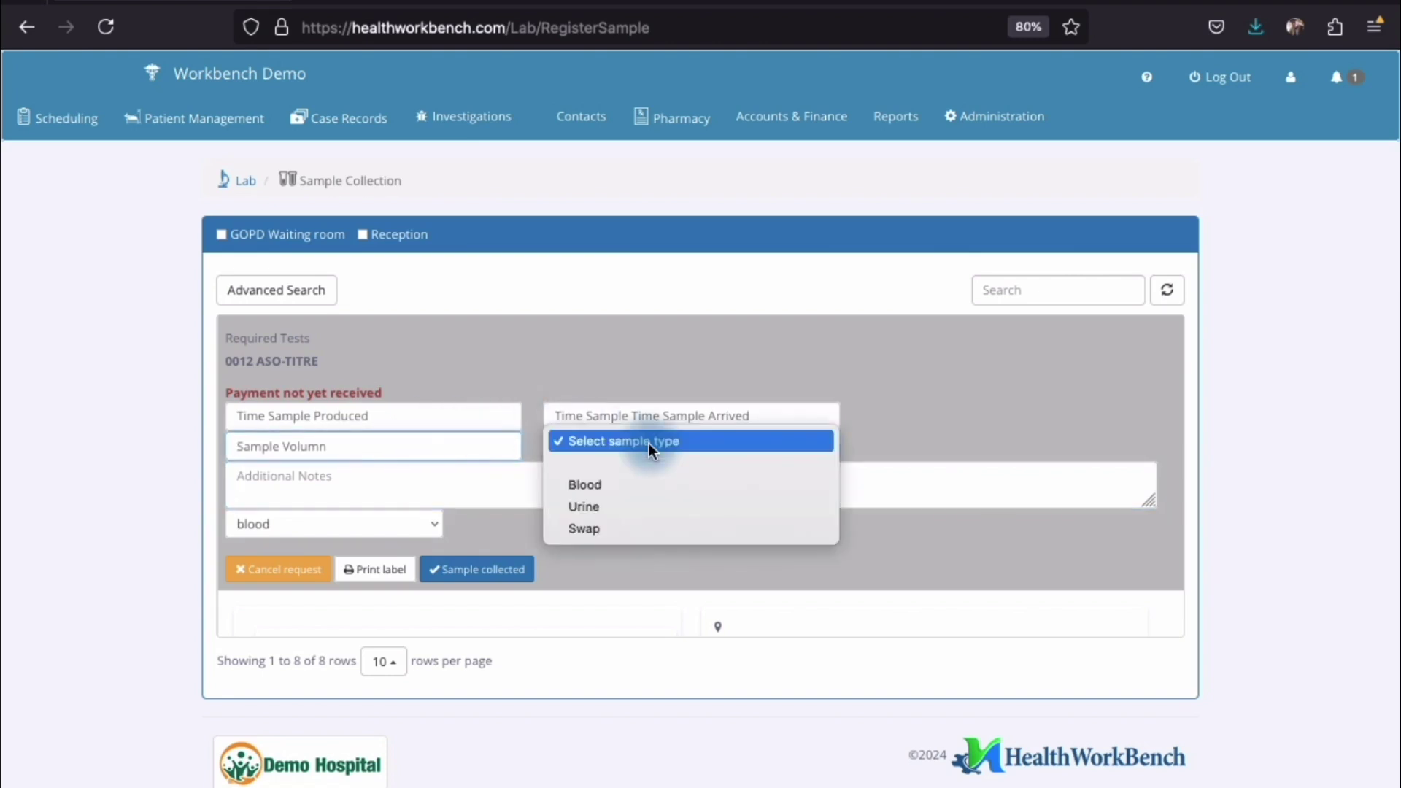
pyautogui.click(640, 480)
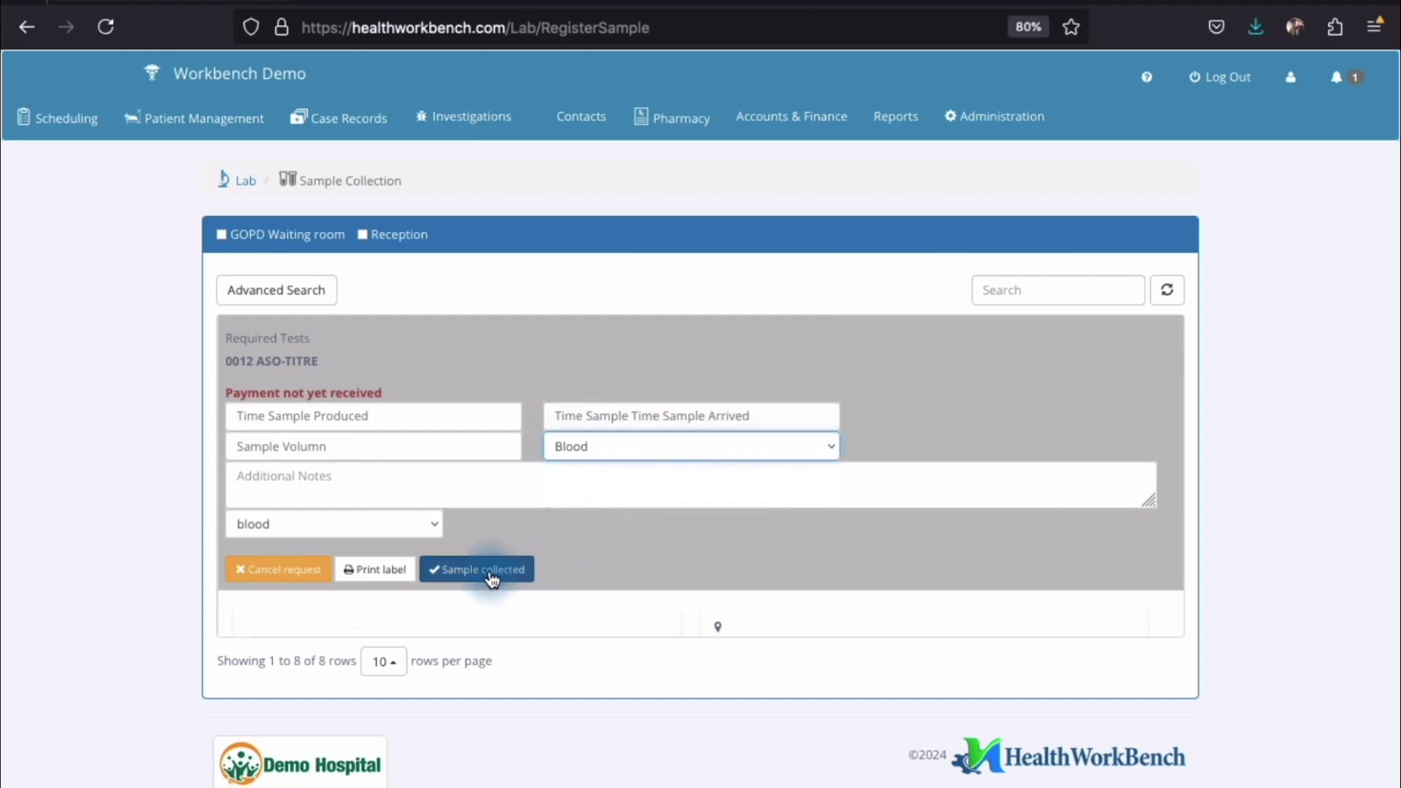
# Step: Open the result entry form for the 0001 AFB x 3 request from Lab Result Entry
pyautogui.click(490, 118)
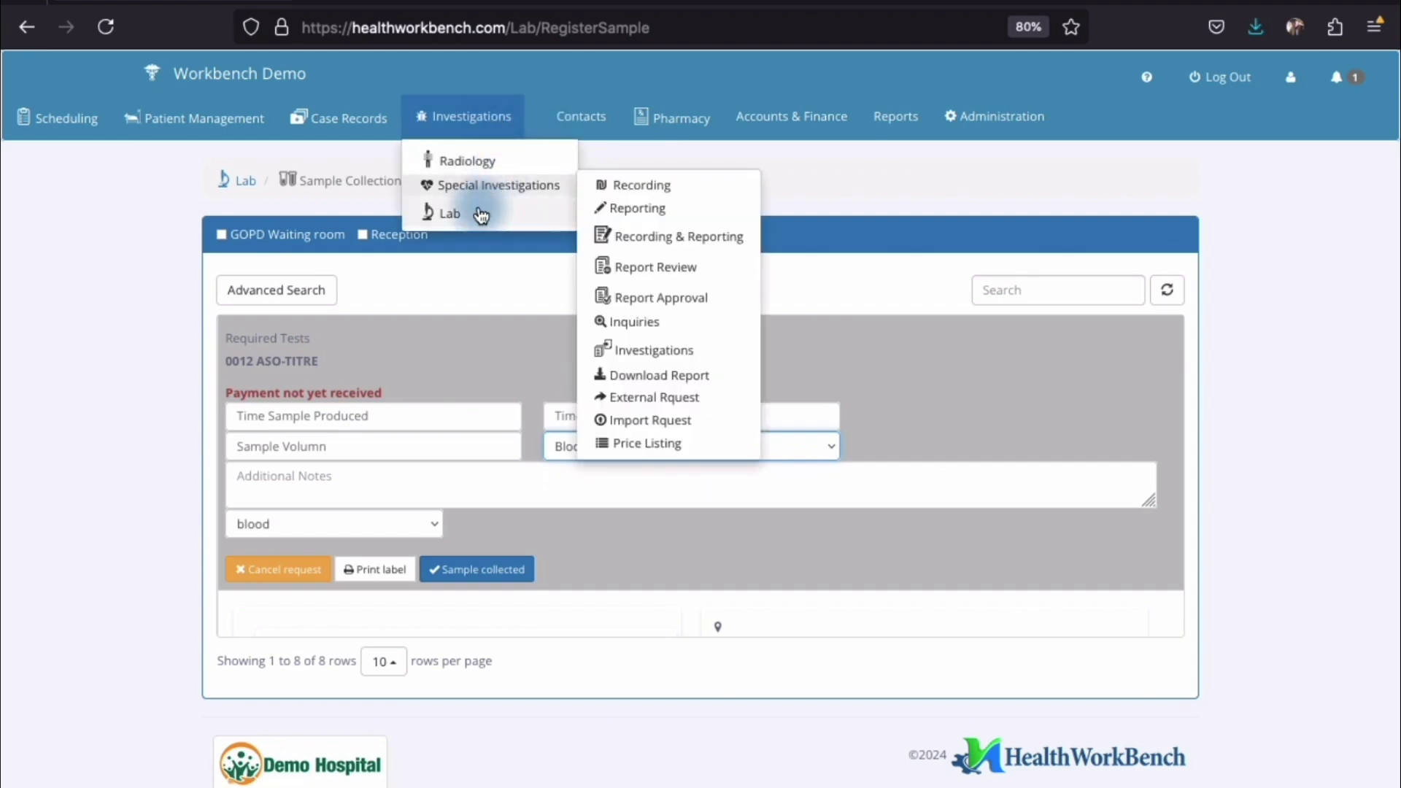
pyautogui.moveTo(533, 216)
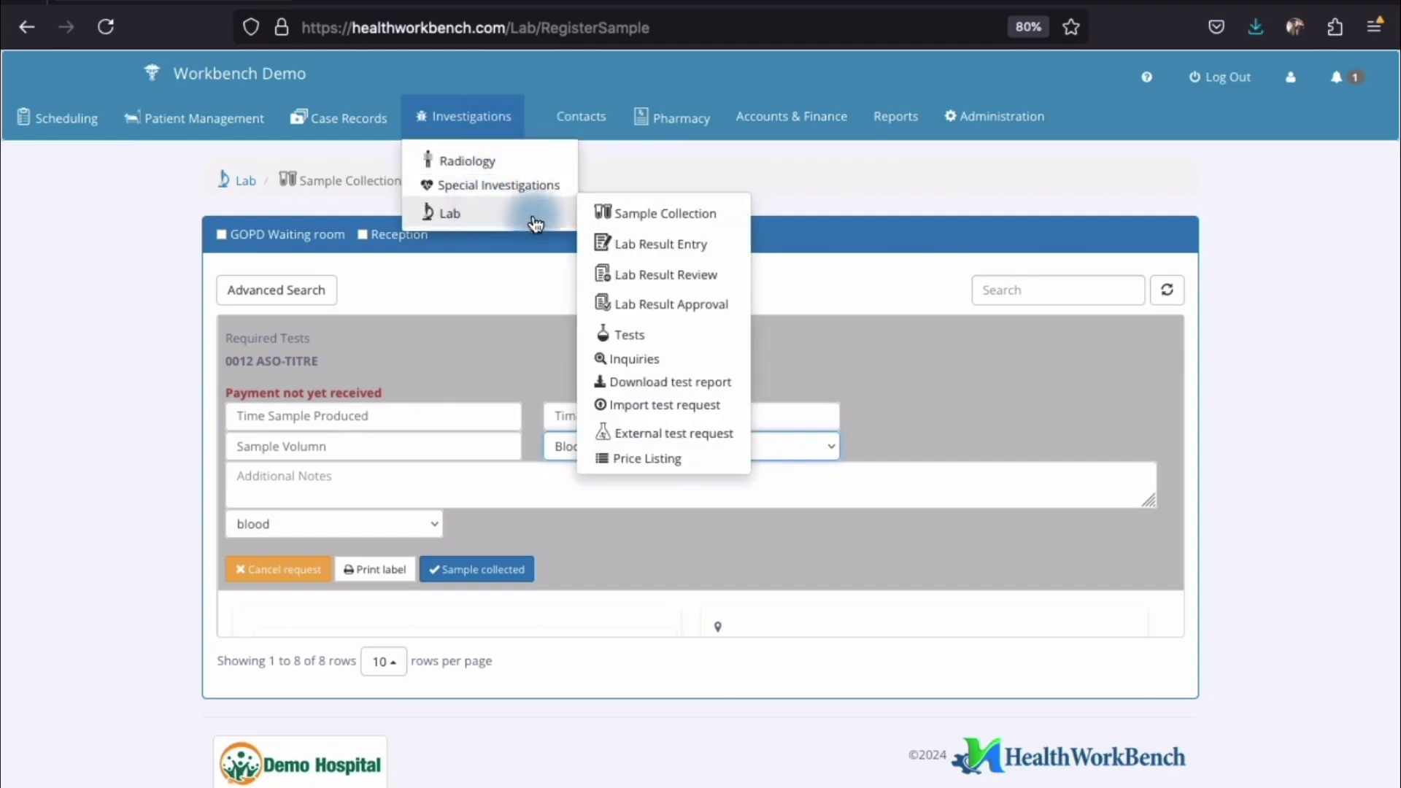
pyautogui.click(640, 248)
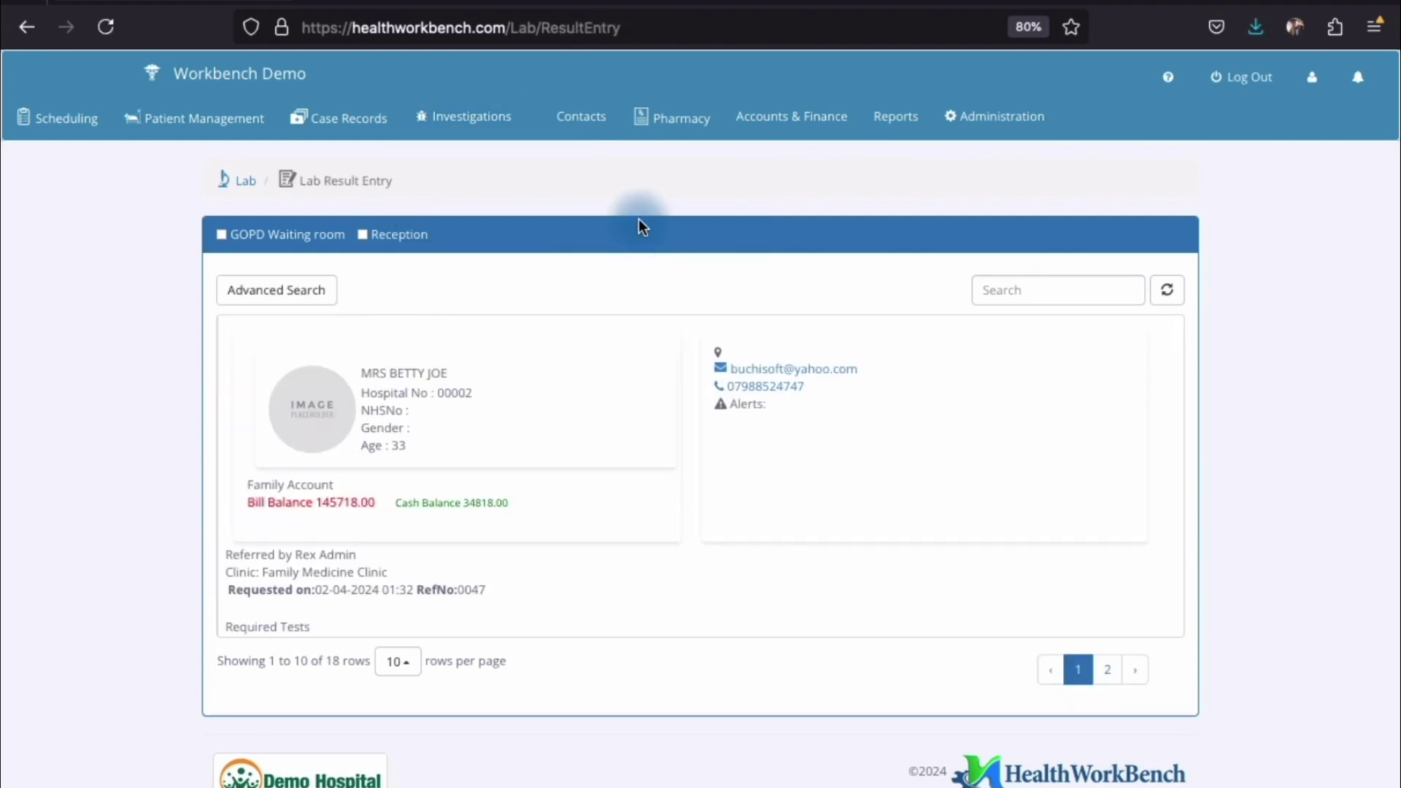
pyautogui.scroll(-3, 613, 408)
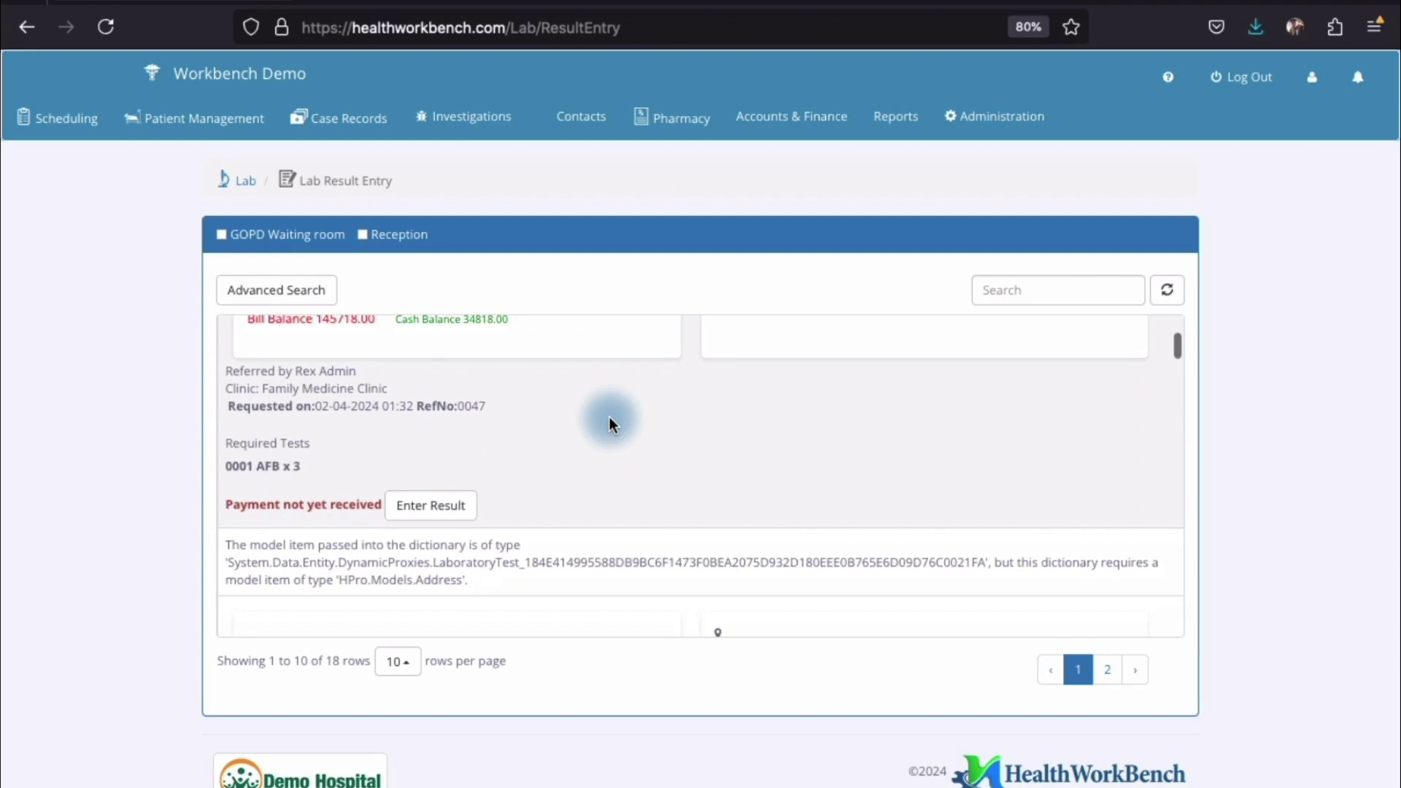
pyautogui.scroll(-1, 591, 472)
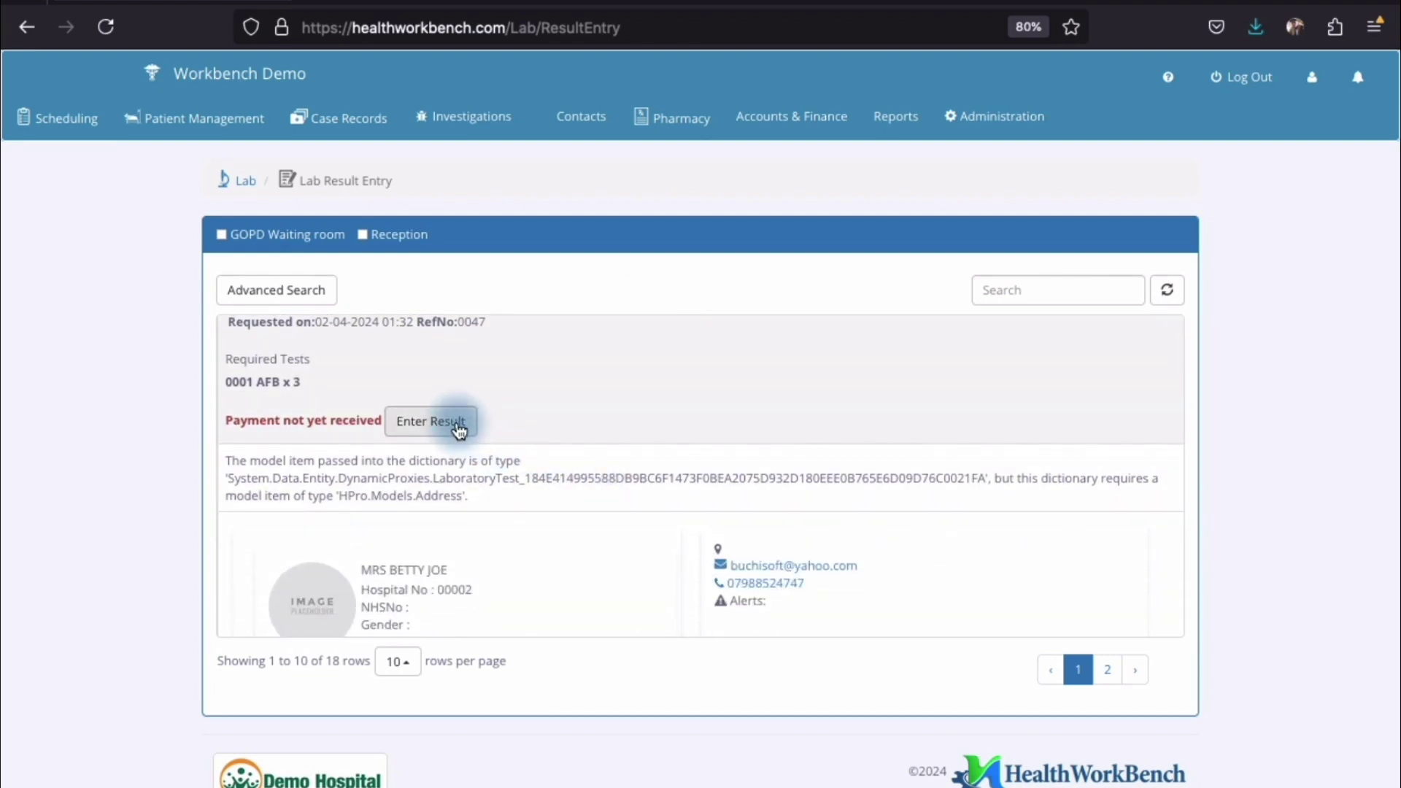
pyautogui.click(457, 426)
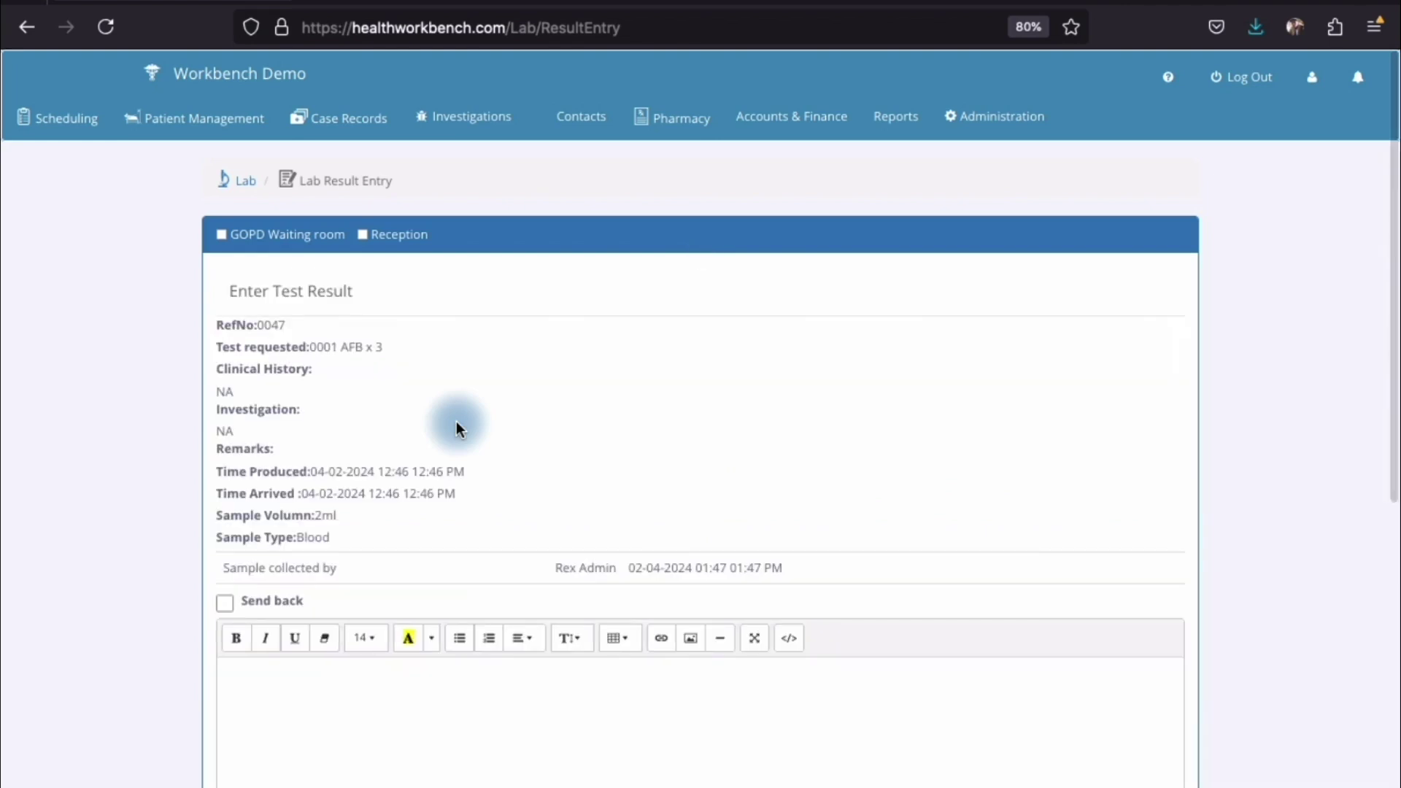
# Step: Examine the test result form from the sample details through the result and Report/Comment editors to the sign-off and save options
pyautogui.scroll(-1, 475, 514)
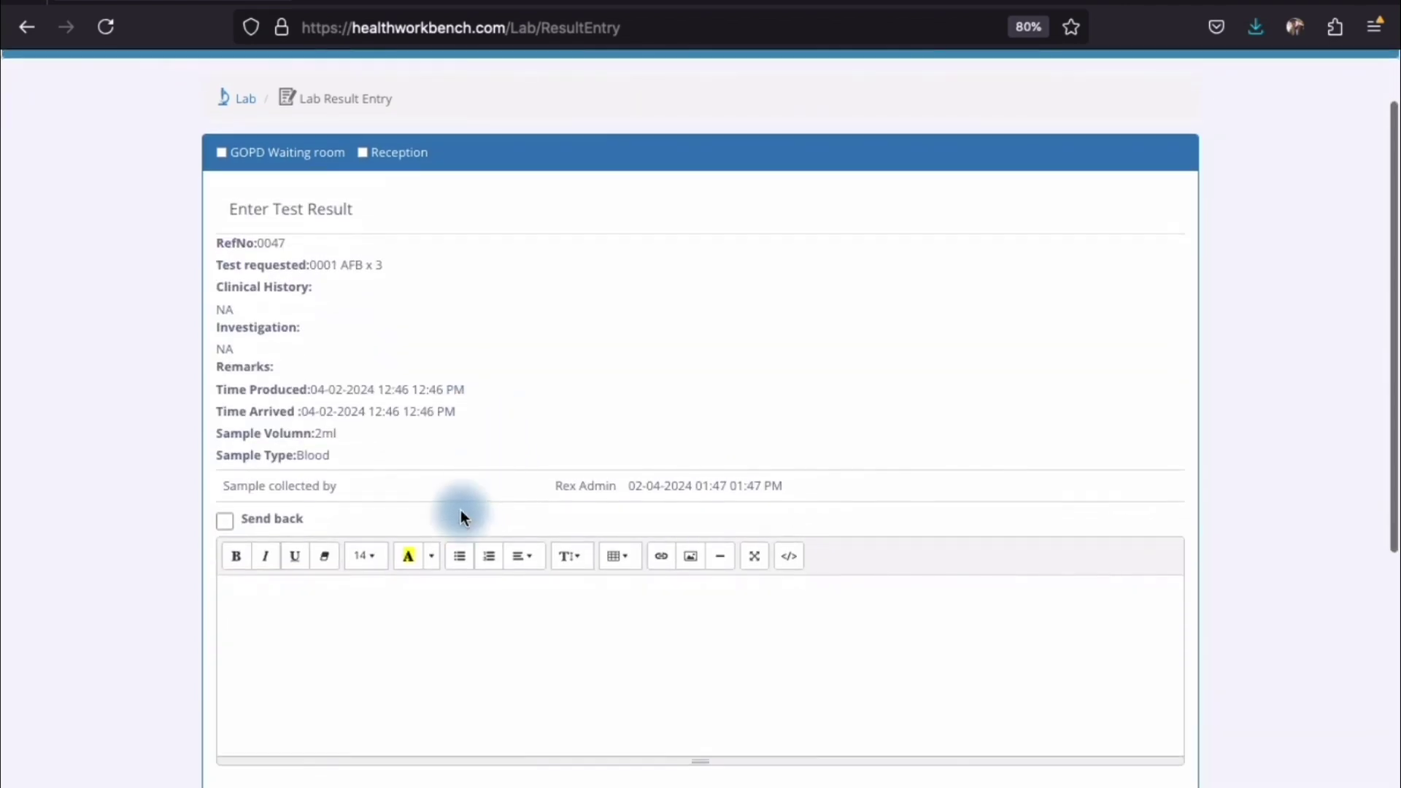
pyautogui.scroll(-3, 436, 624)
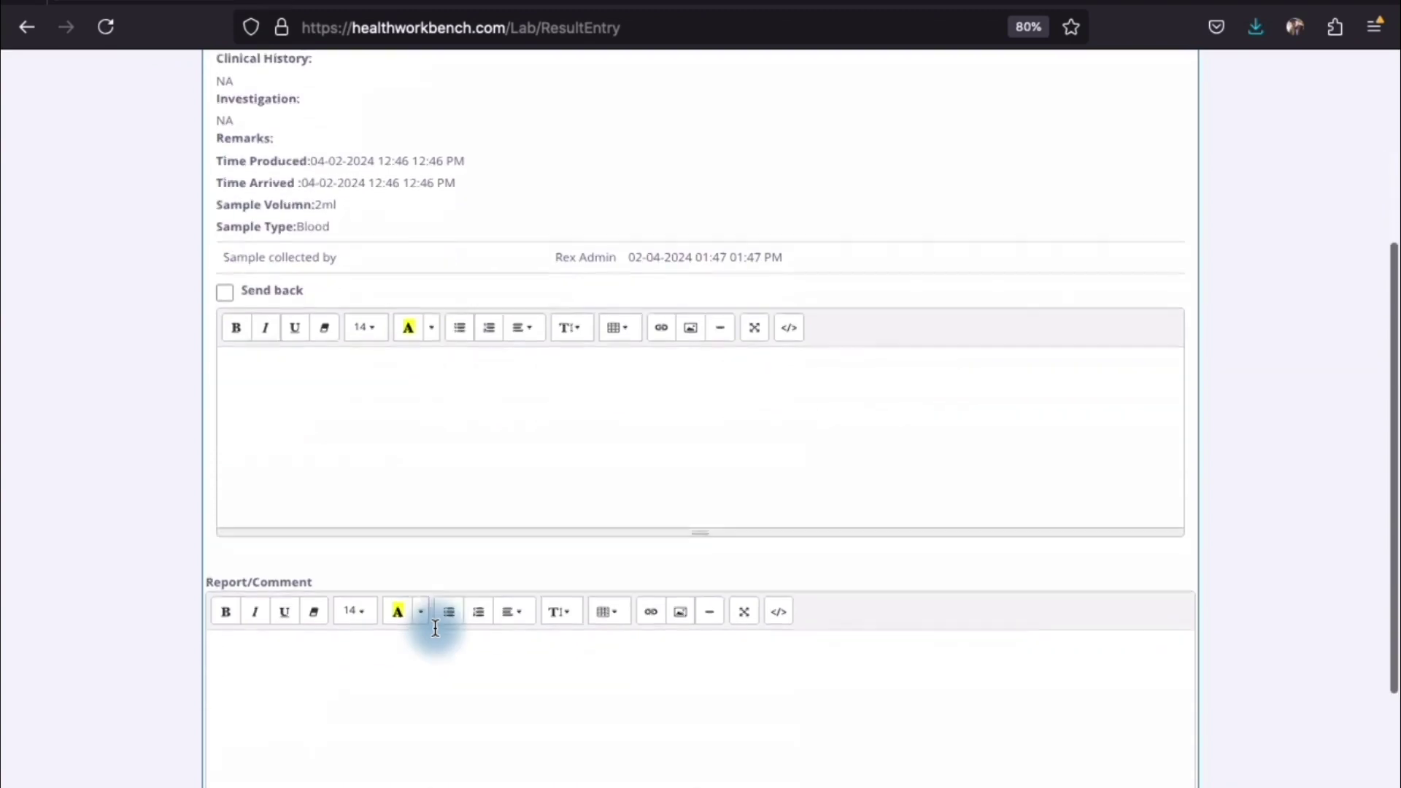
pyautogui.scroll(-3, 435, 627)
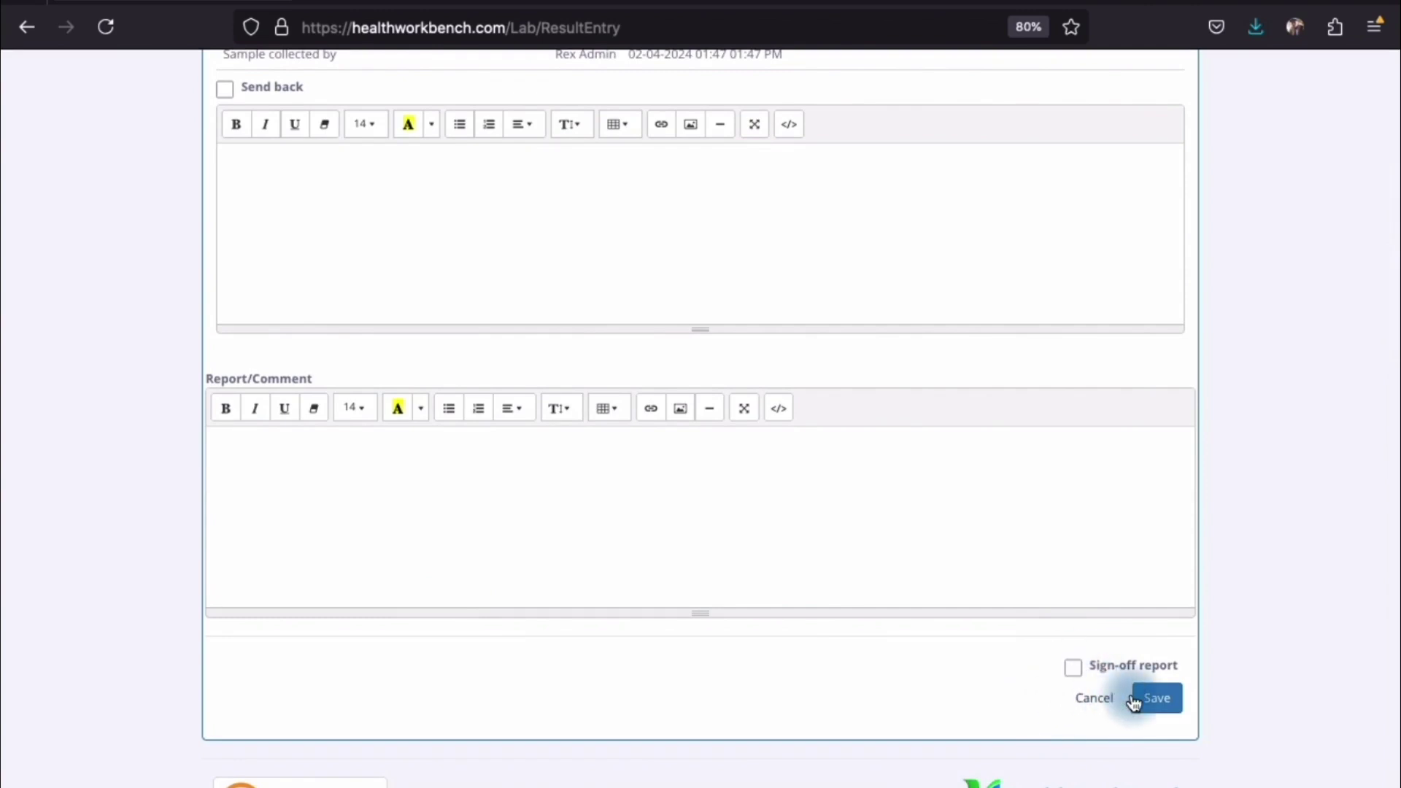
pyautogui.click(1157, 701)
pyautogui.click(1071, 670)
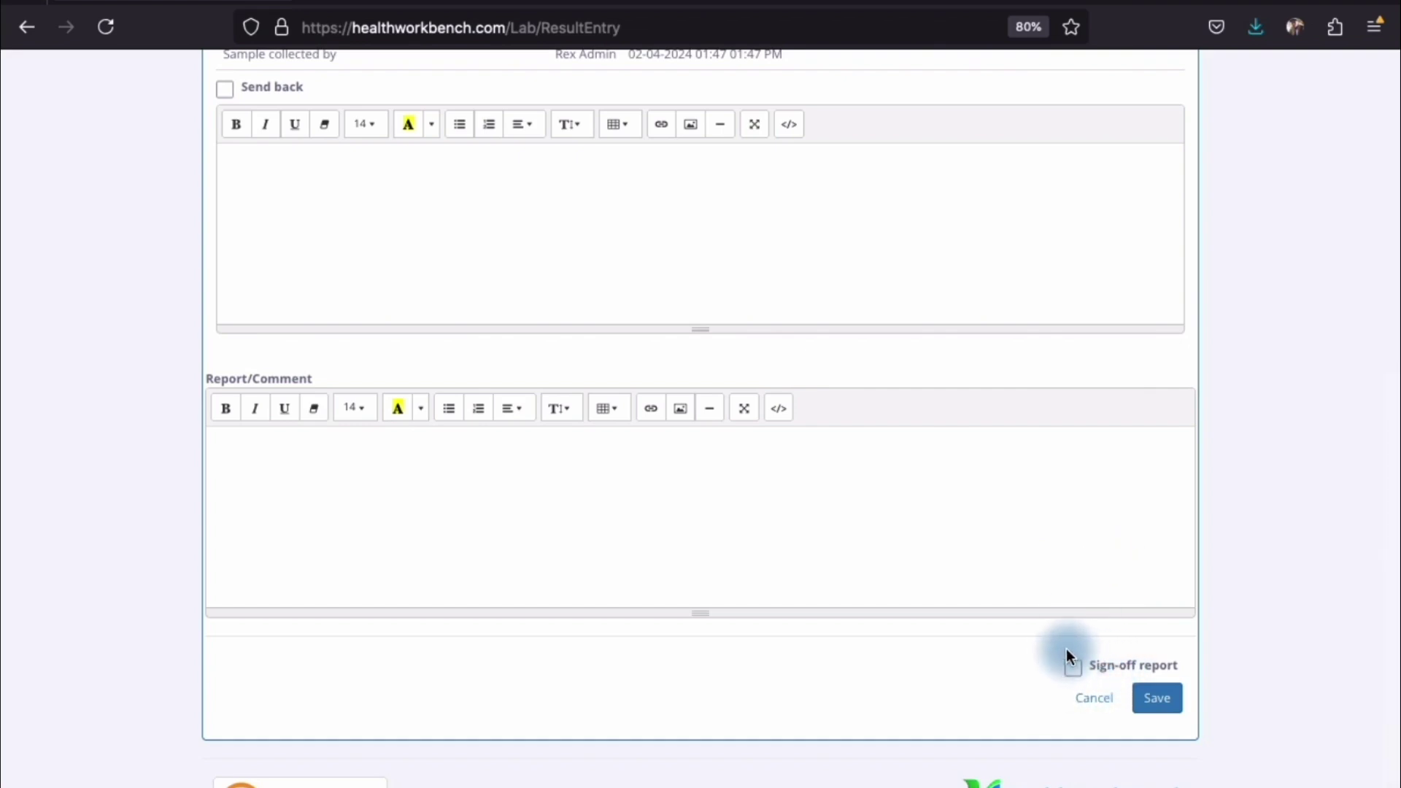
# Step: Leave the test result form and open the Lab Result Review page
pyautogui.scroll(5, 967, 501)
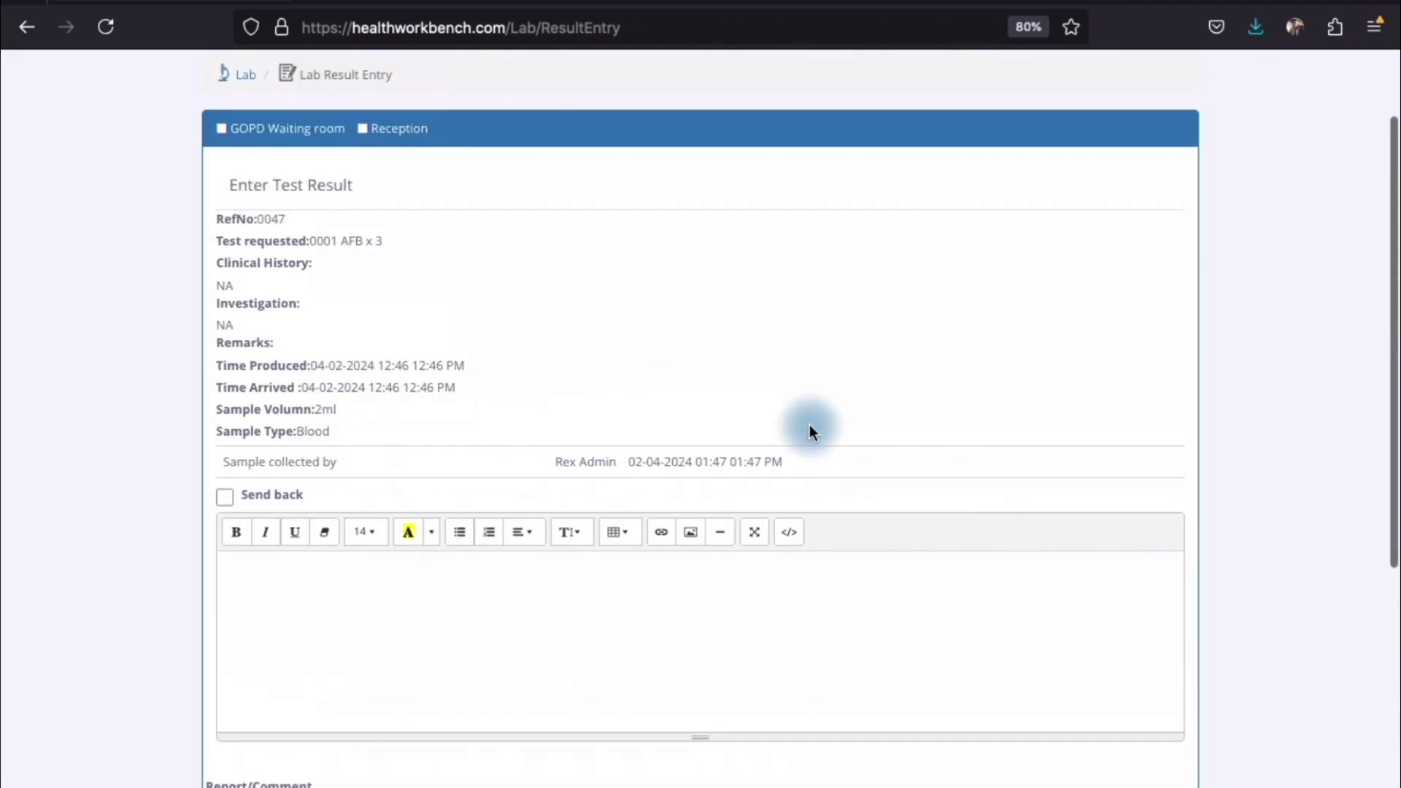
pyautogui.scroll(2, 809, 423)
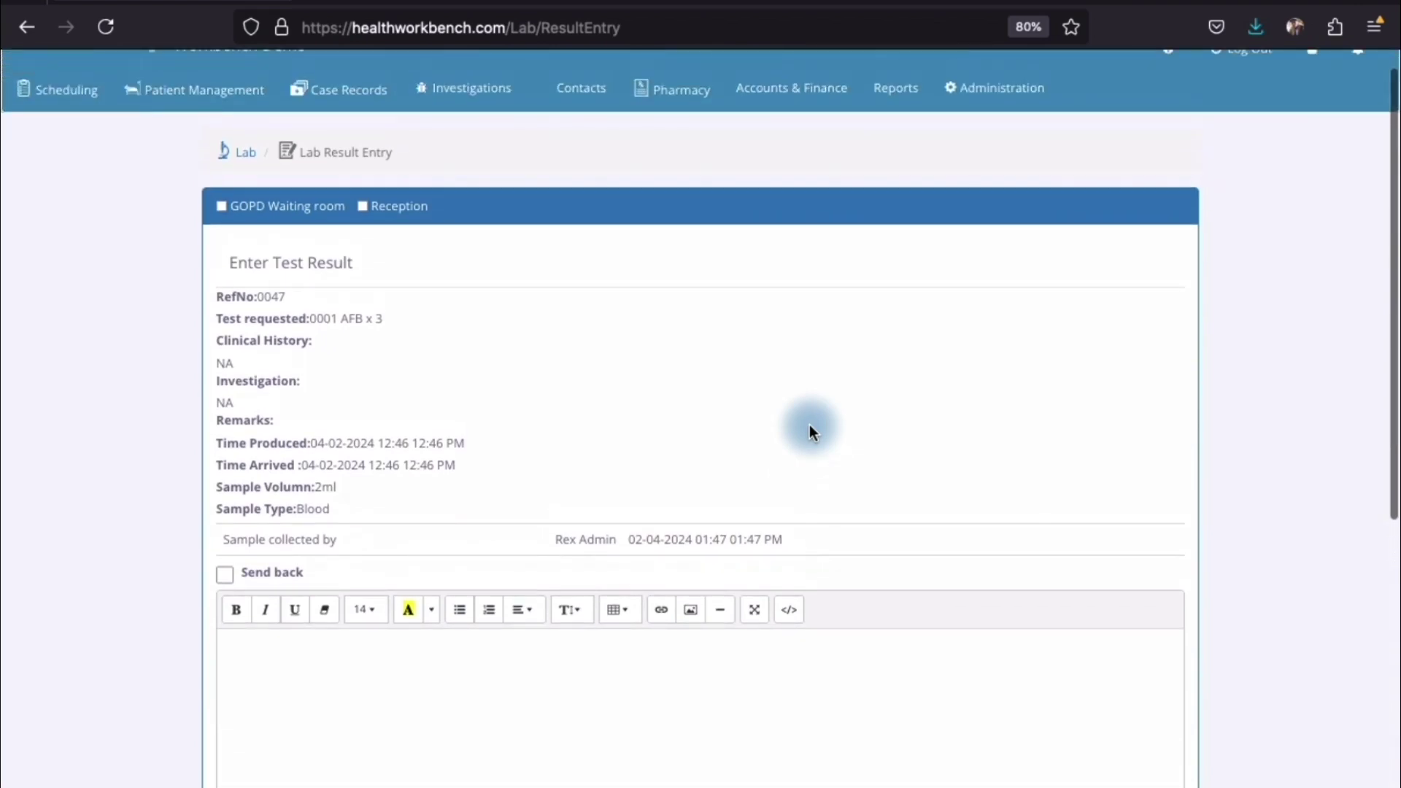
pyautogui.click(491, 88)
pyautogui.moveTo(485, 183)
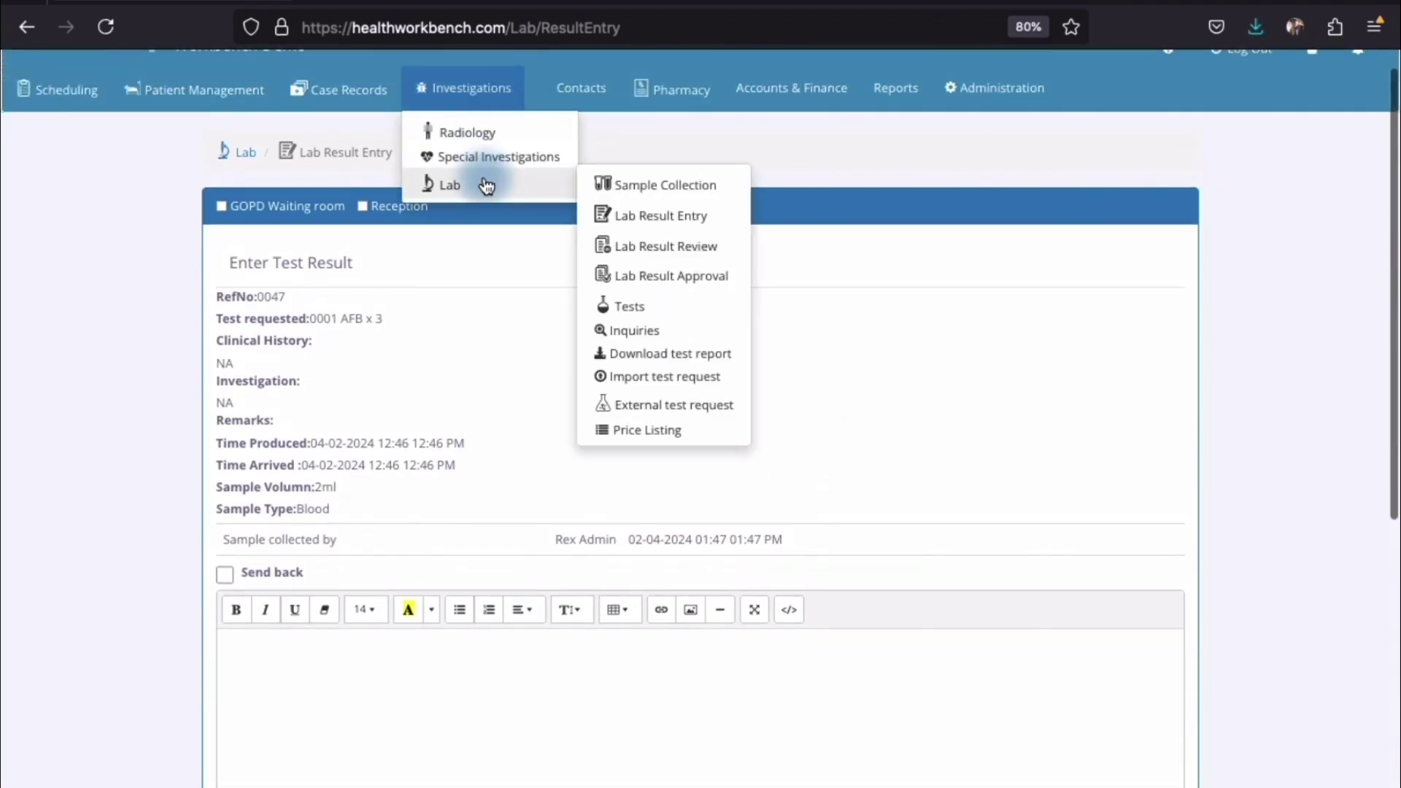
pyautogui.click(645, 251)
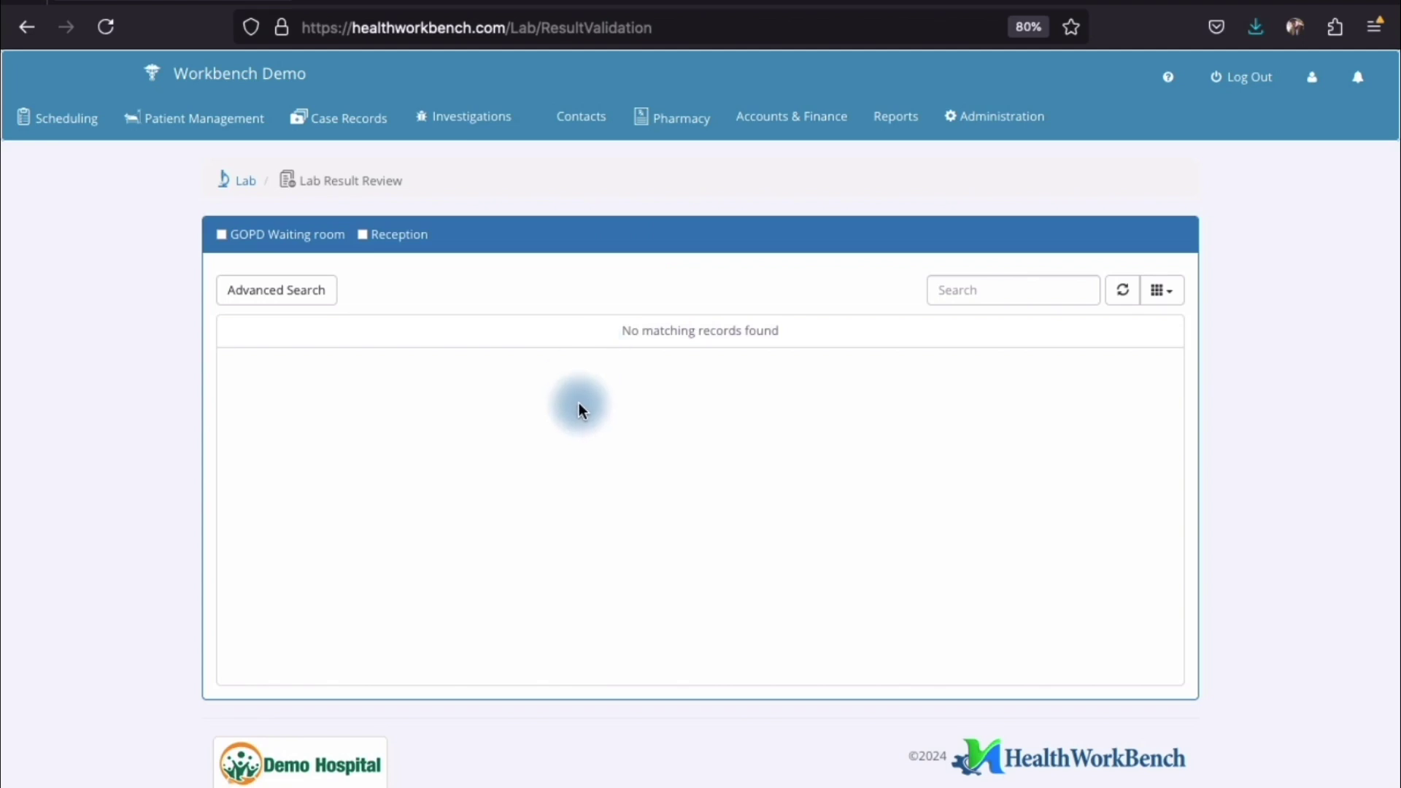
# Step: Open the Lab Result Approval page of the laboratory module
pyautogui.click(479, 121)
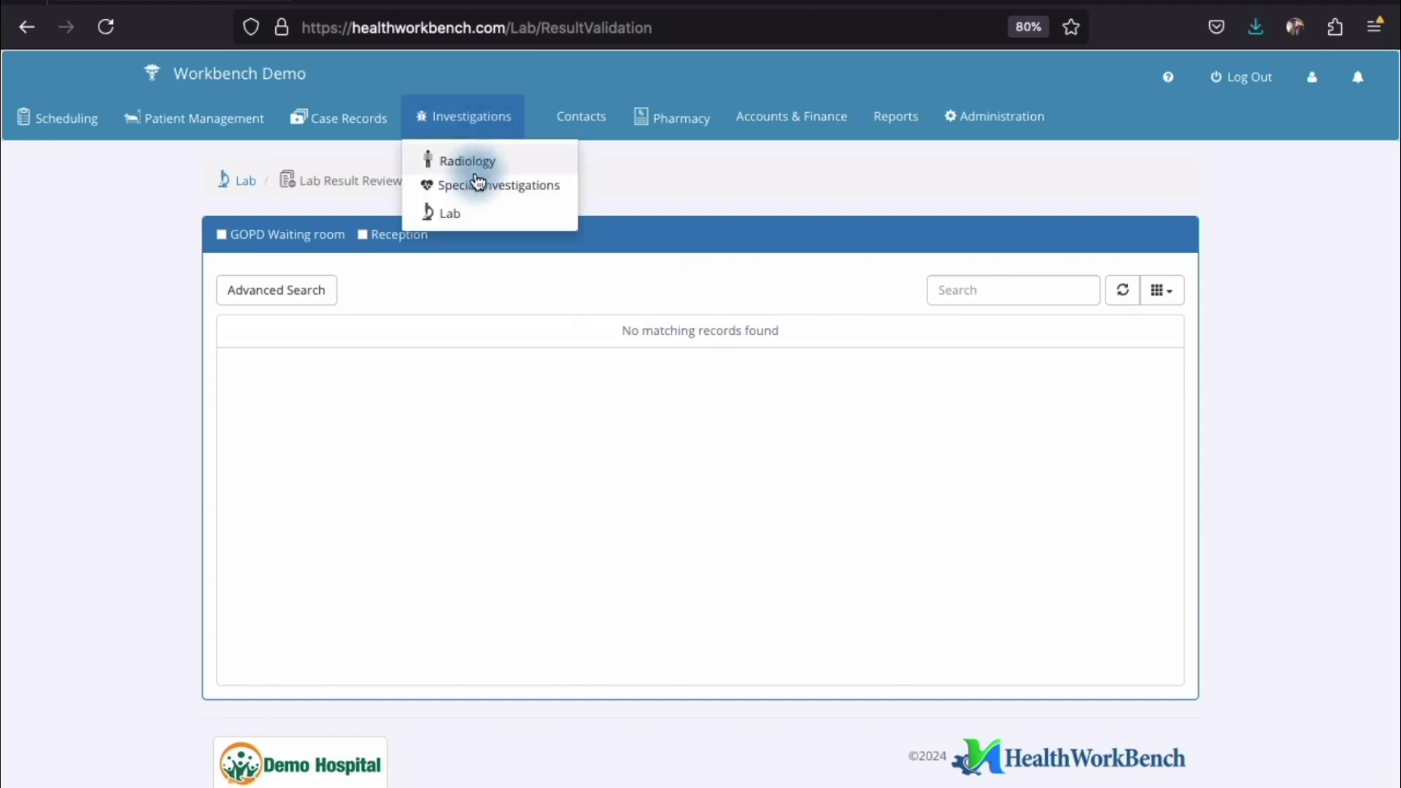
pyautogui.moveTo(472, 218)
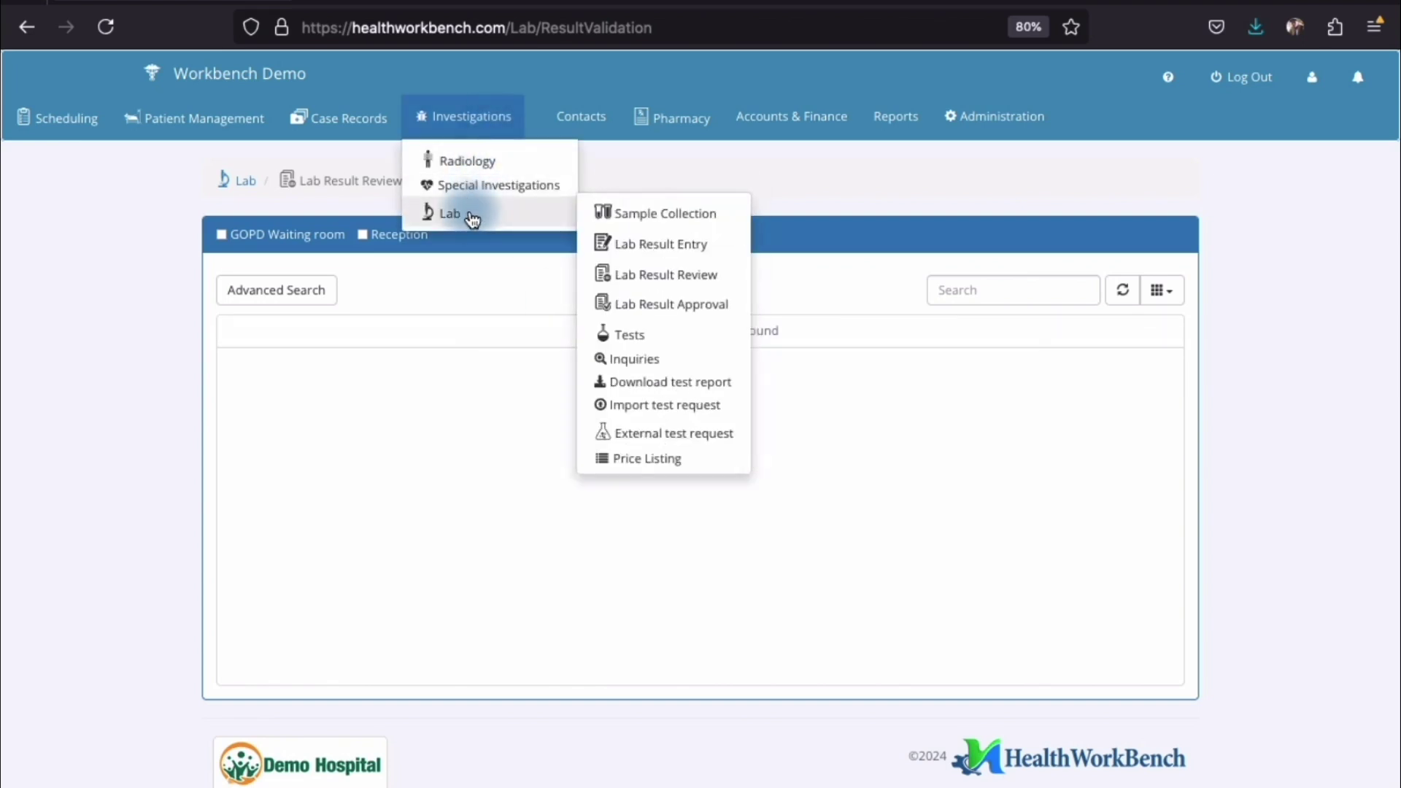
pyautogui.click(667, 310)
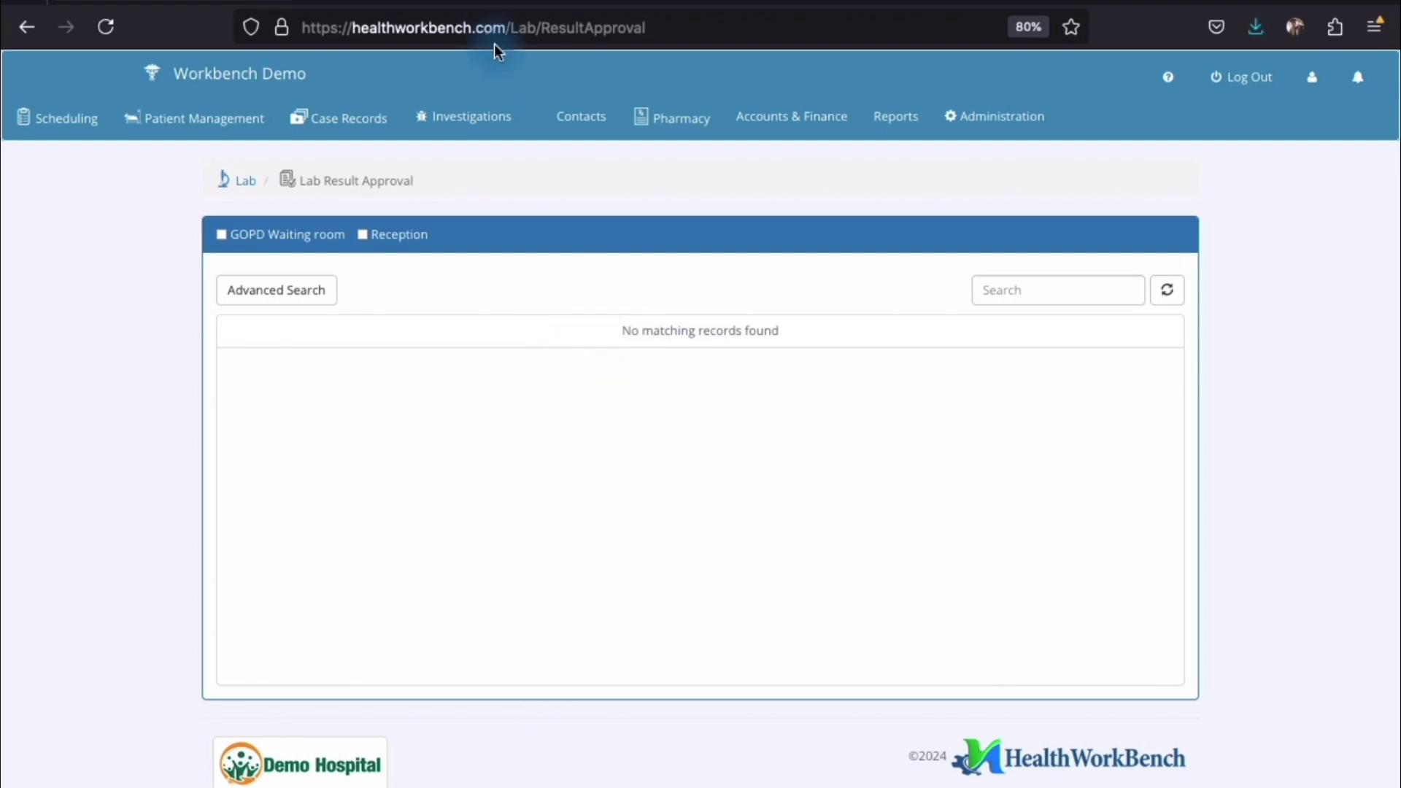
# Step: Open the lab Inquiries page listing the patients' test requests
pyautogui.click(492, 127)
pyautogui.moveTo(494, 213)
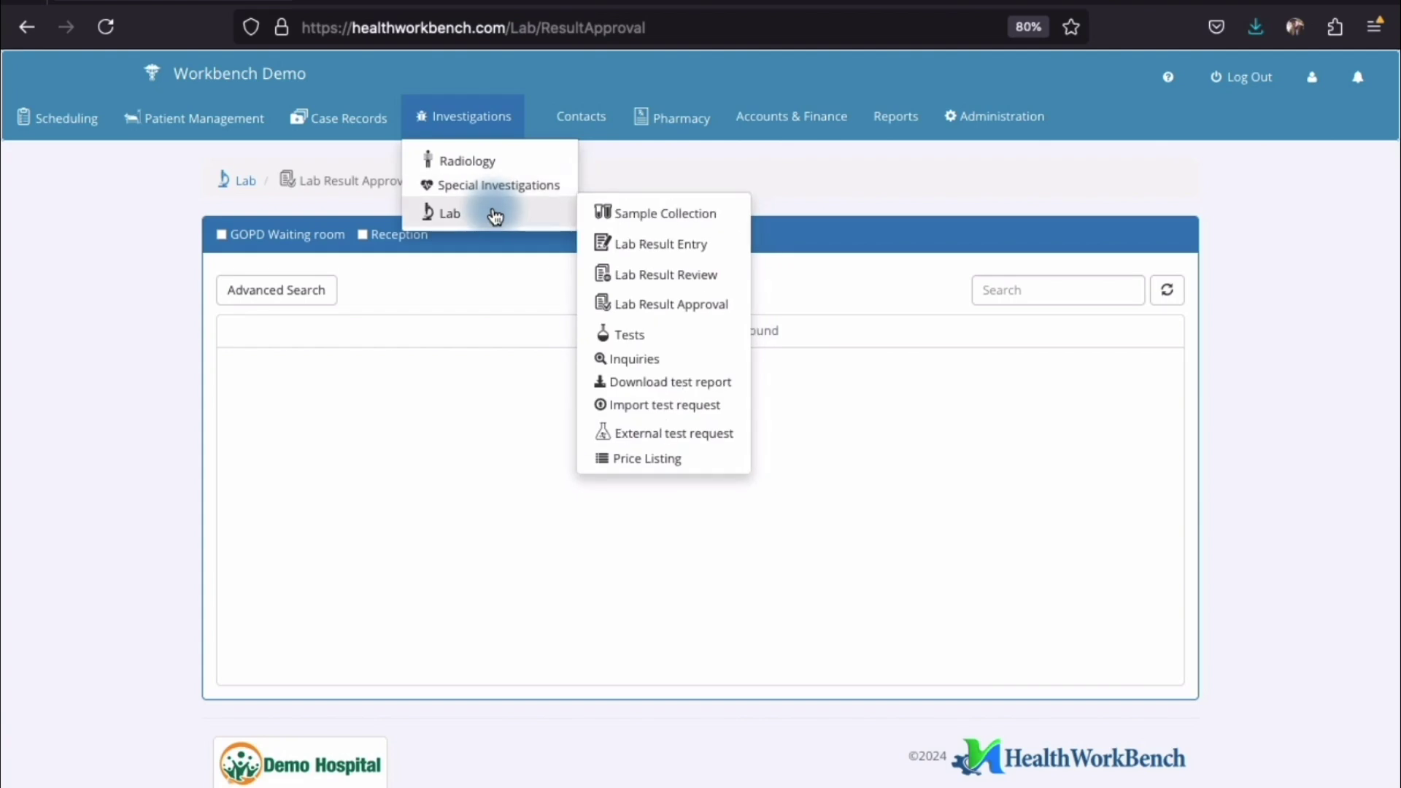
pyautogui.click(636, 361)
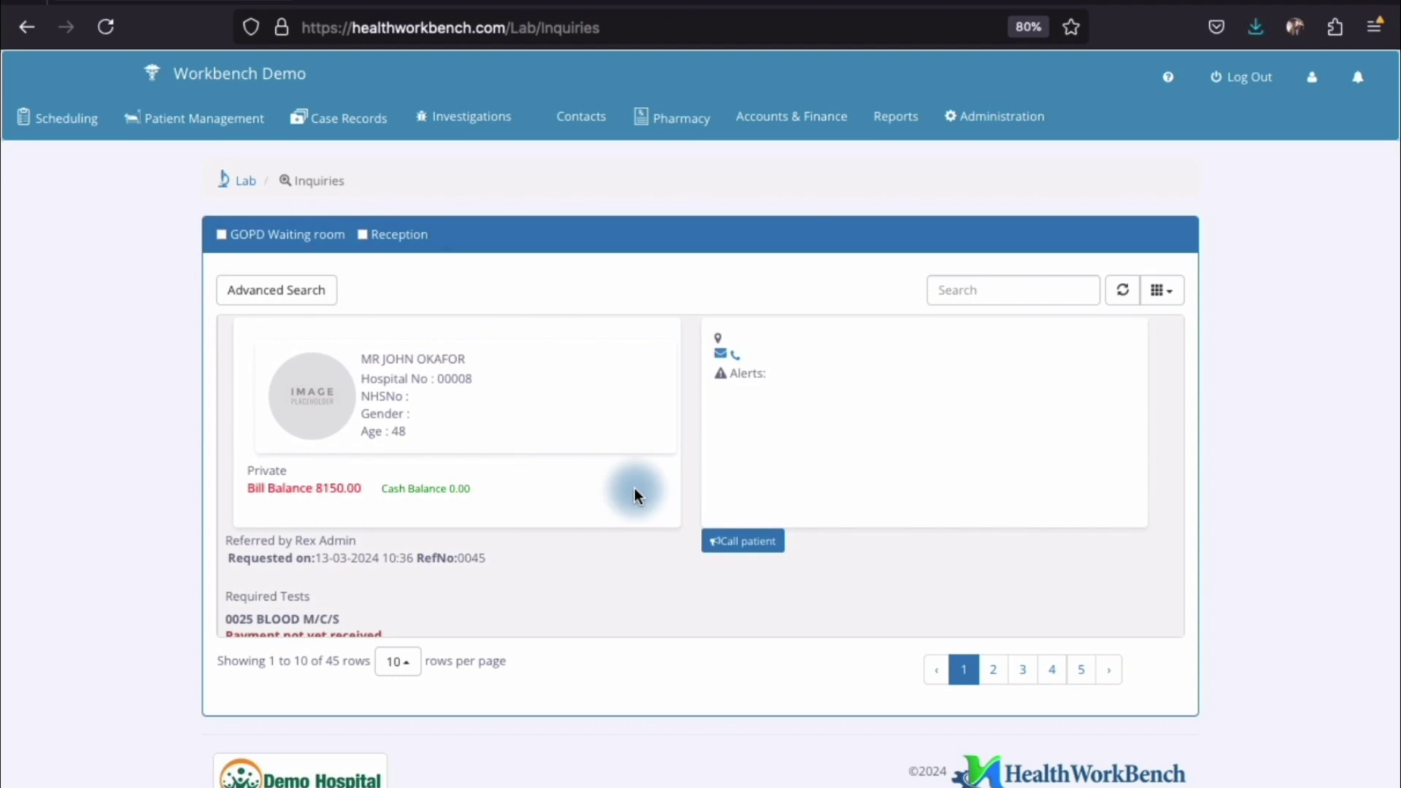
# Step: Open the lab's Download test report page and look over the 0025 BLOOD M/C/S entry and its report file option
pyautogui.click(449, 127)
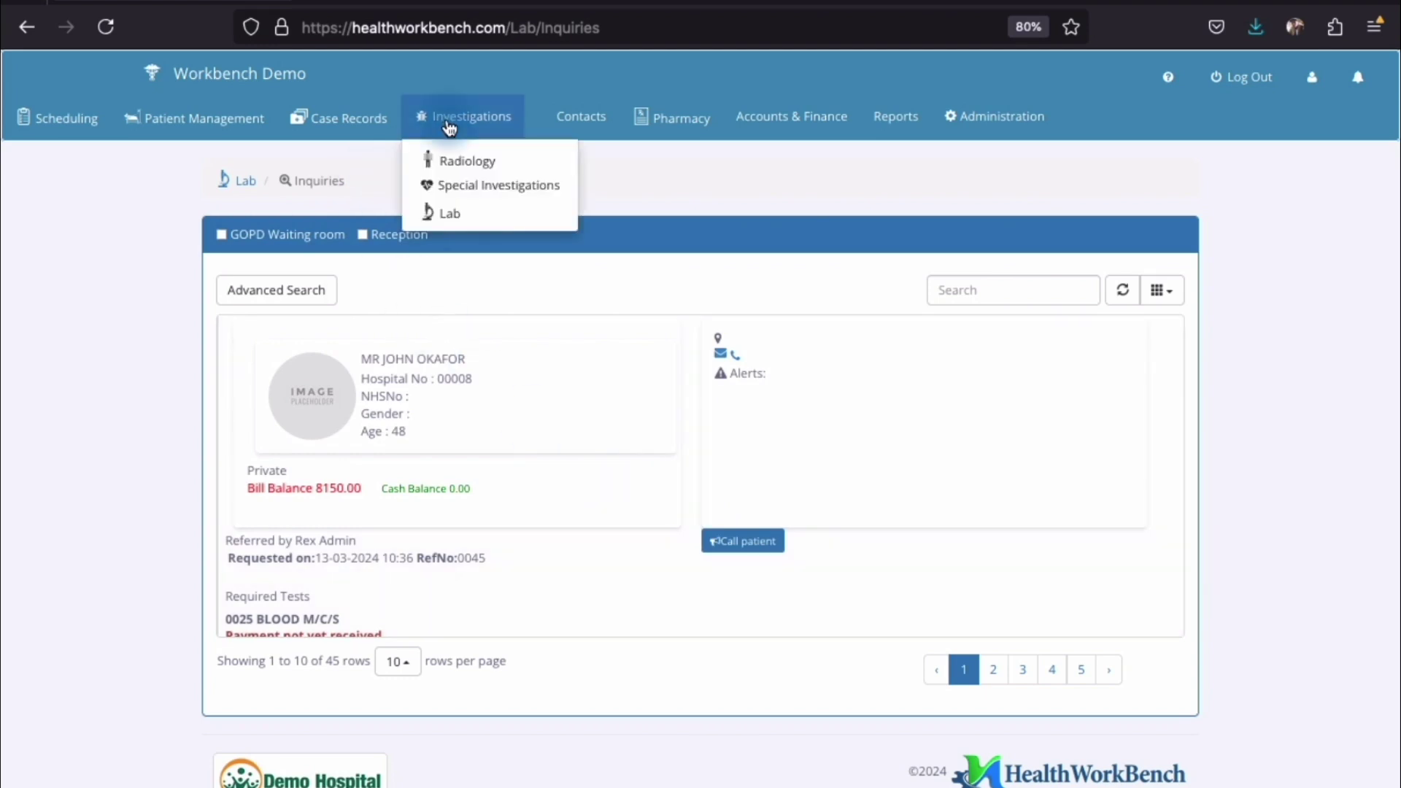
pyautogui.moveTo(513, 222)
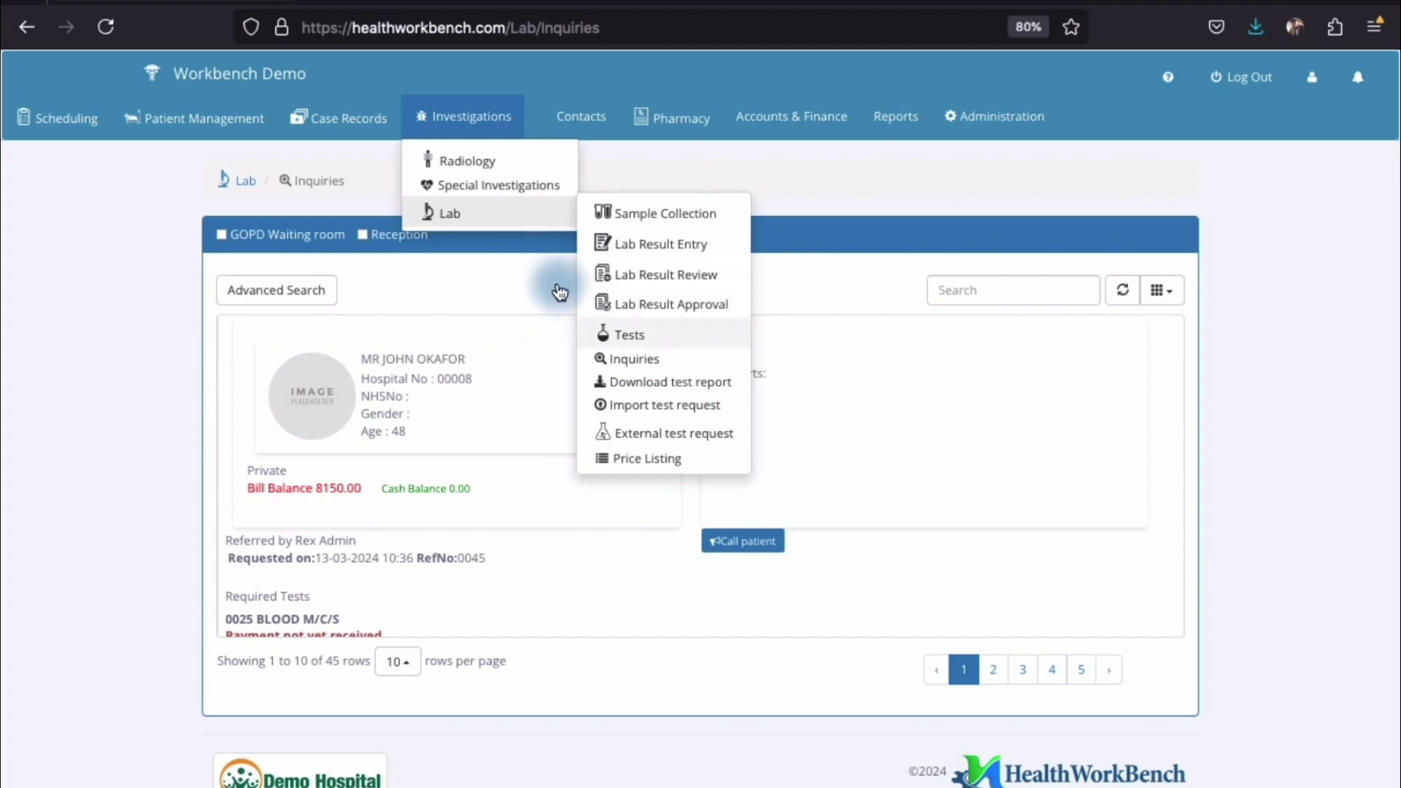
pyautogui.click(646, 385)
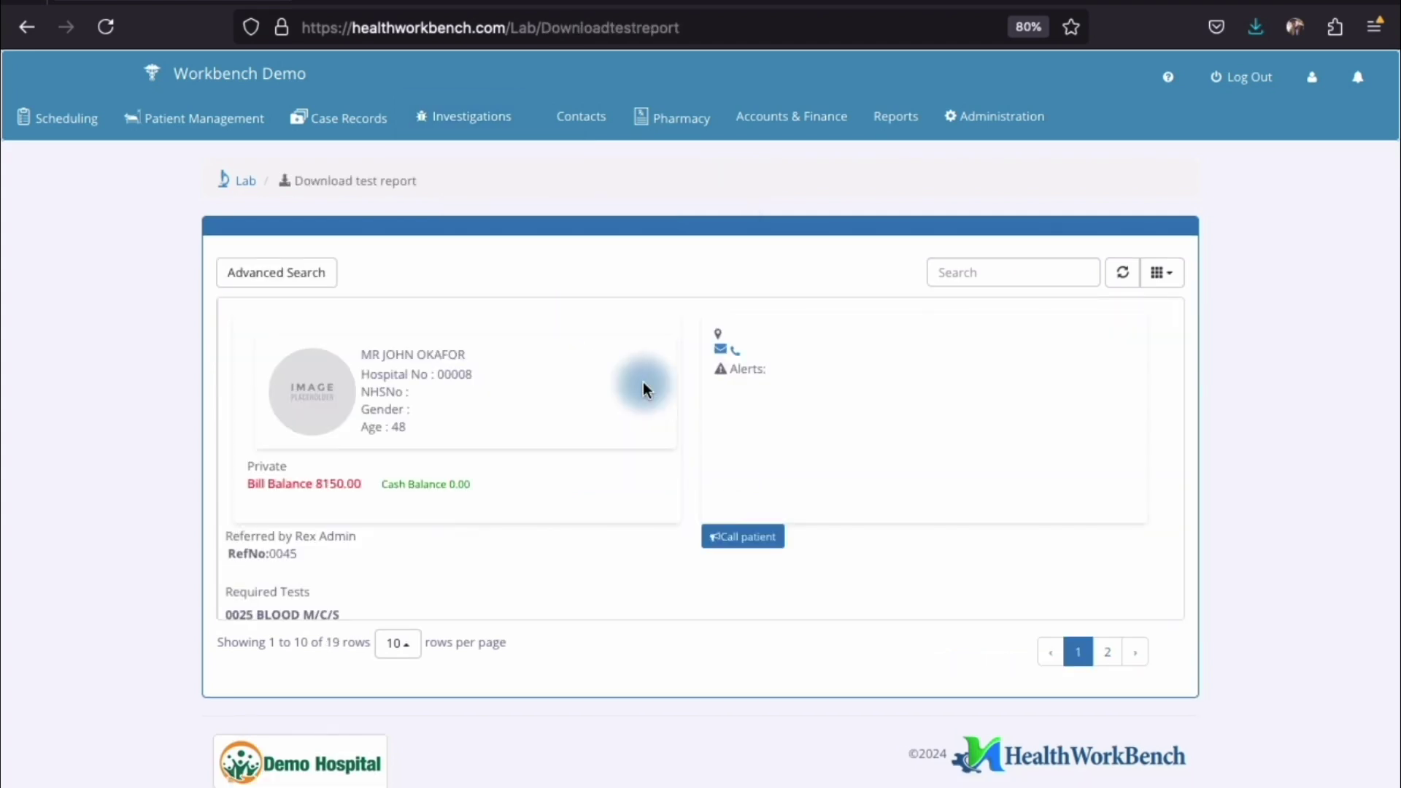
pyautogui.scroll(-3, 569, 467)
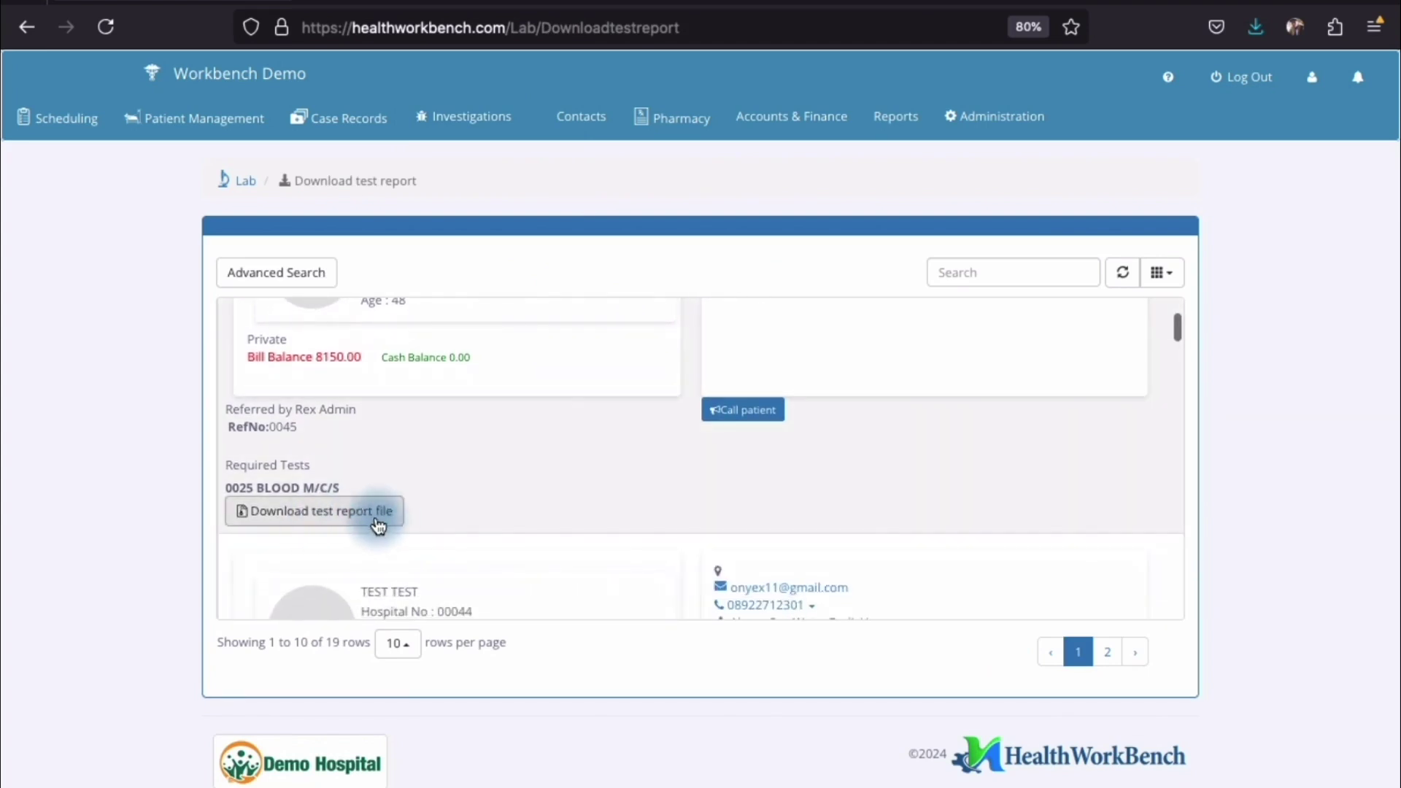
pyautogui.scroll(3, 476, 449)
pyautogui.scroll(-3, 476, 445)
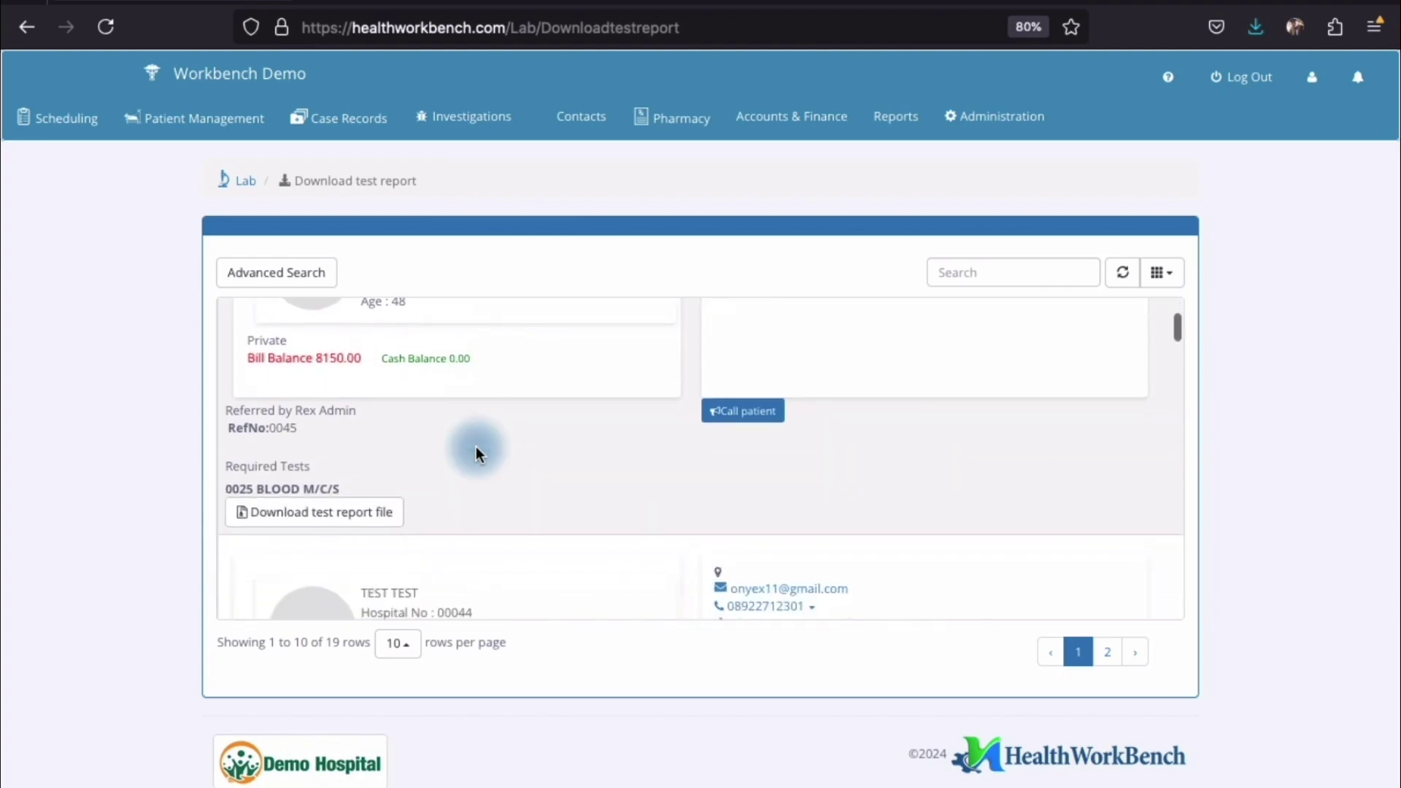
pyautogui.scroll(3, 476, 446)
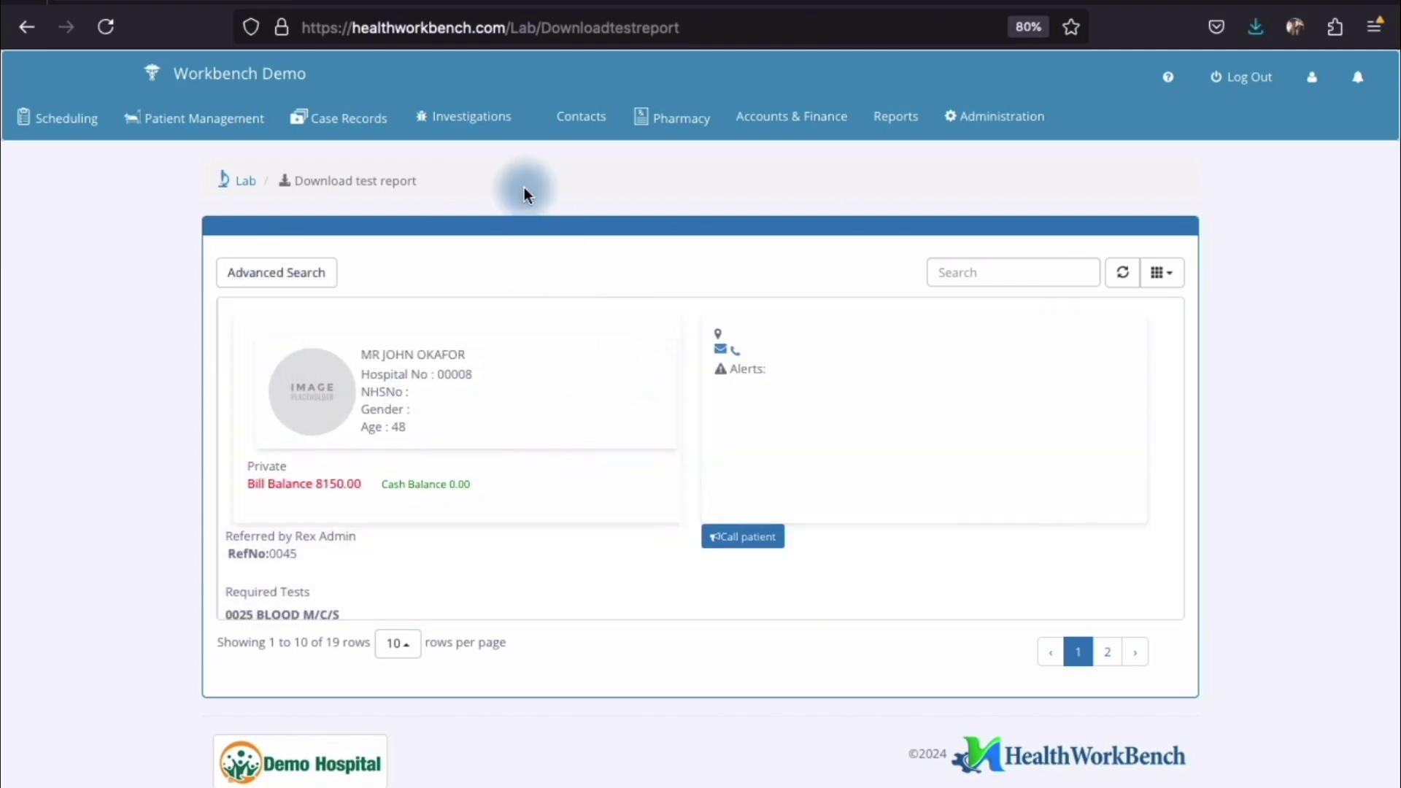
# Step: Open the lab's Price Listing page
pyautogui.click(472, 133)
pyautogui.click(489, 211)
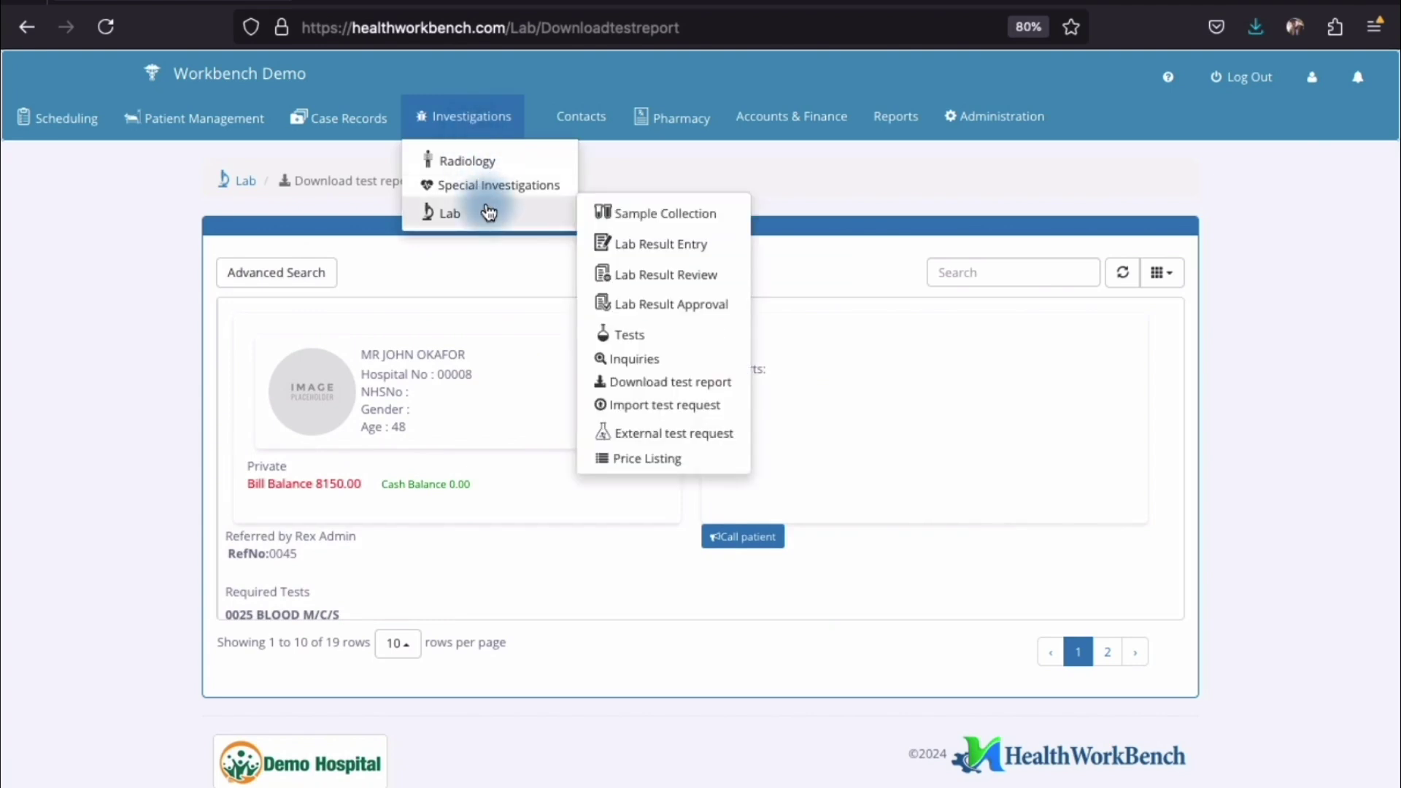
pyautogui.click(666, 464)
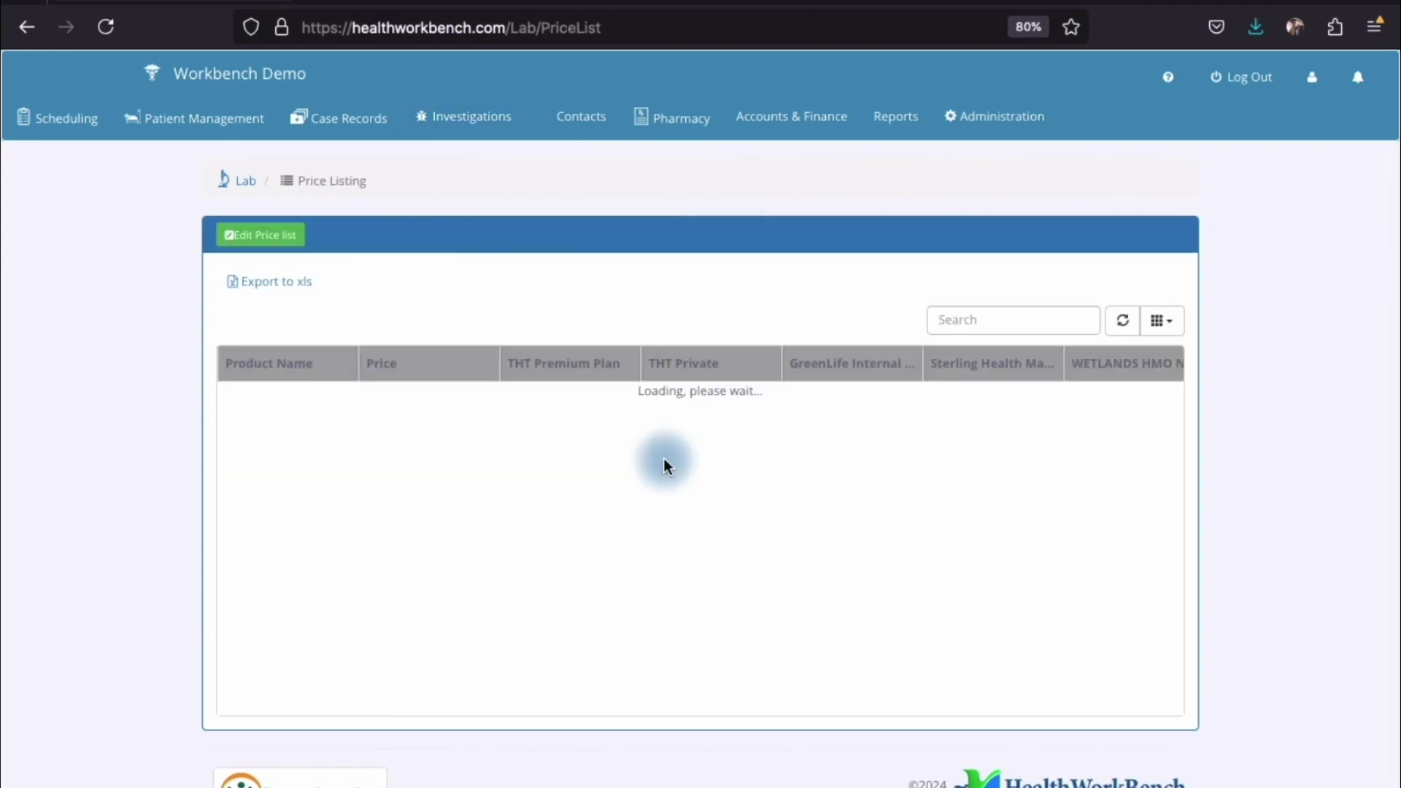